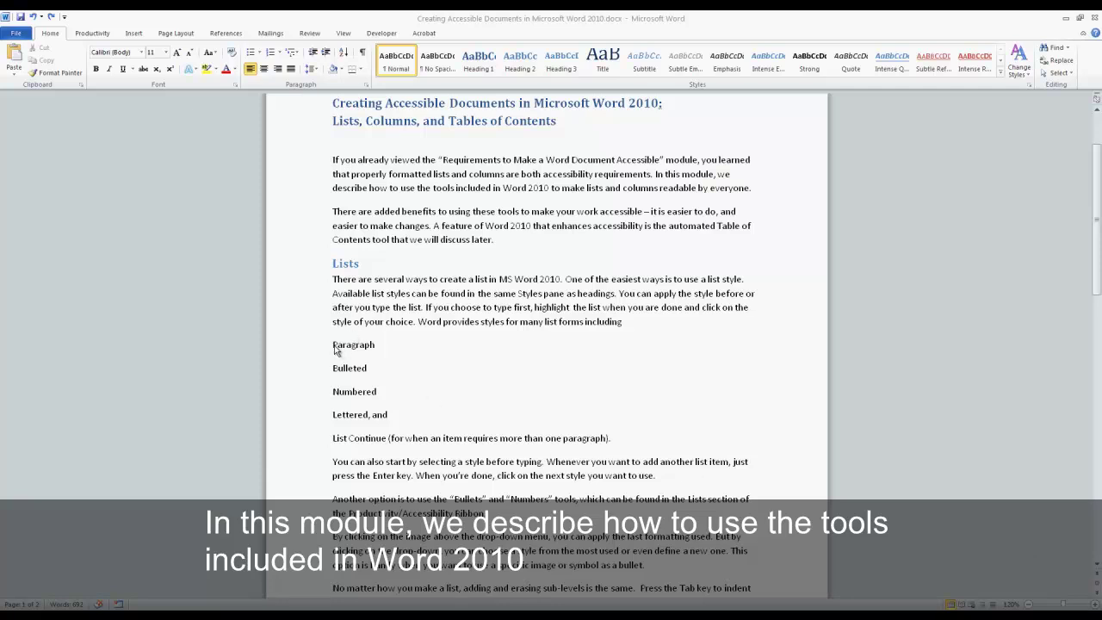
Turn the five items from "Paragraph" to "List Continue" under the Lists heading into a bulleted list
left_click_drag(334, 348, 615, 443)
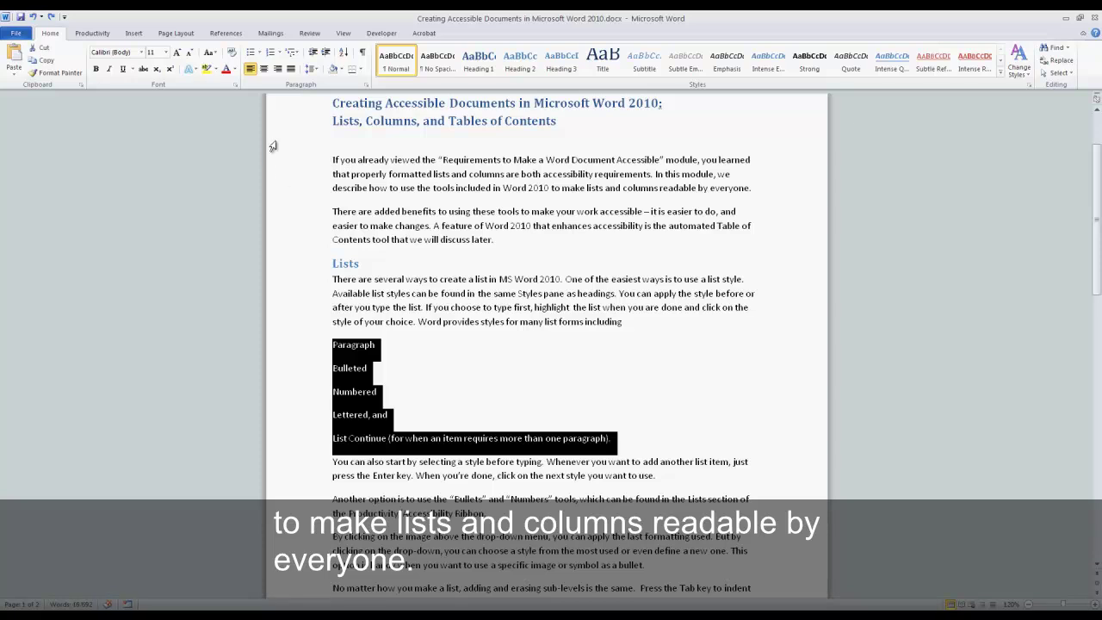
left_click(250, 52)
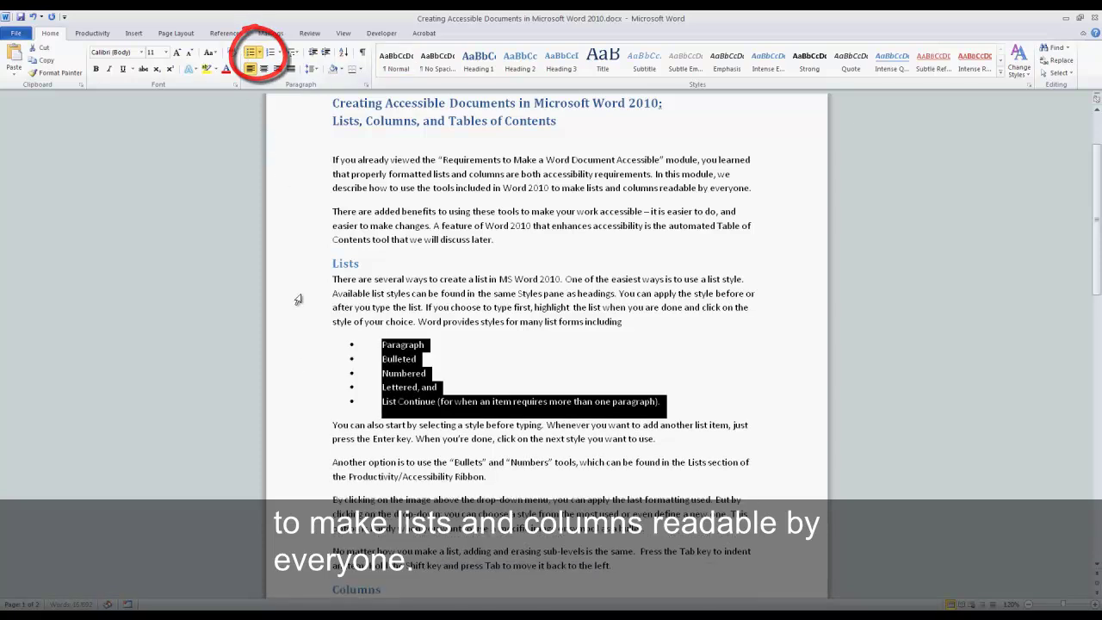
Lay out the three paragraphs below the bulleted list, from "You can also start" on, in three columns
left_click_drag(334, 425, 684, 517)
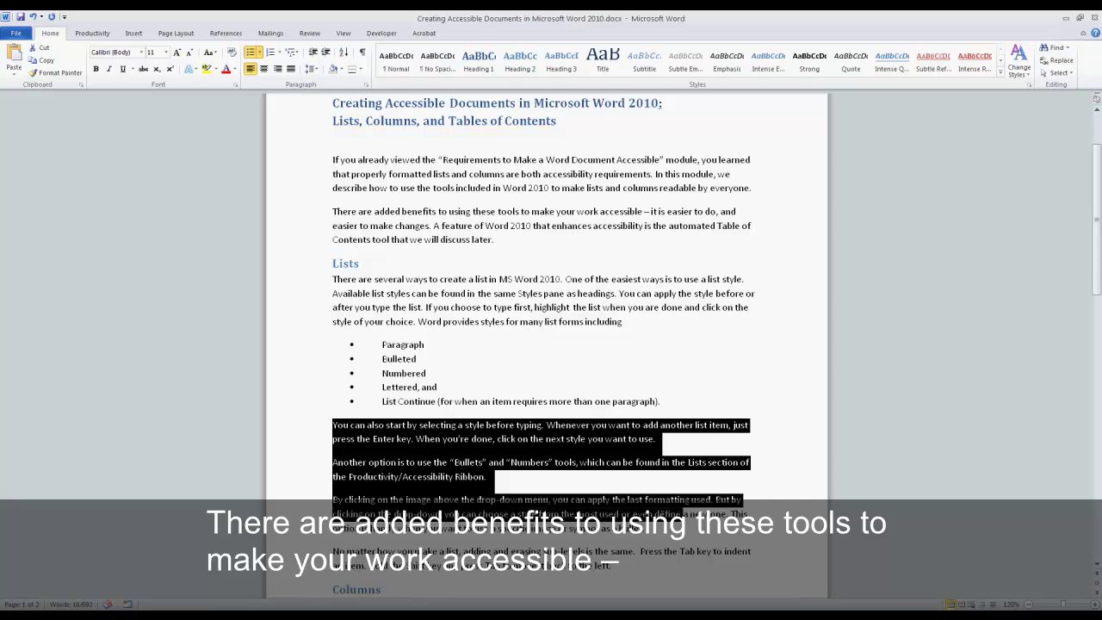
left_click(182, 34)
left_click(175, 73)
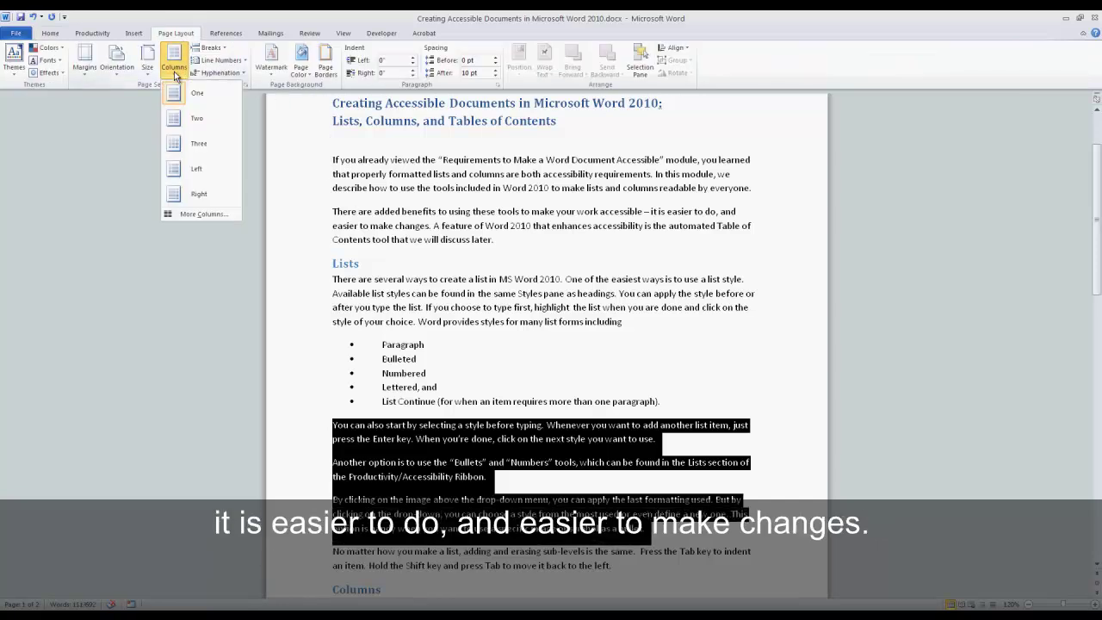
left_click(197, 147)
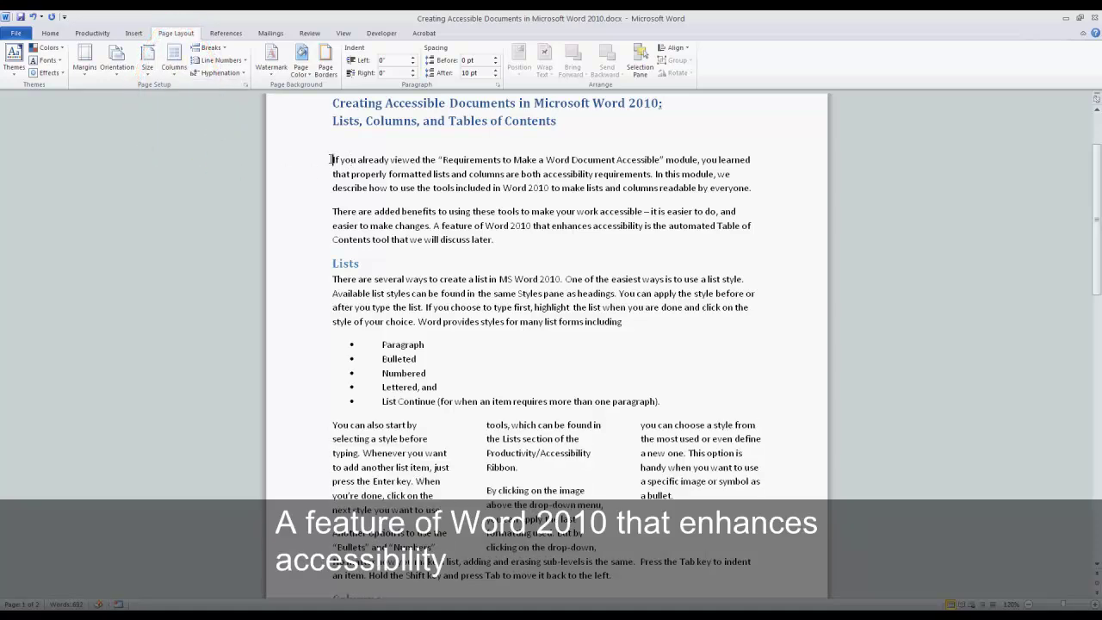
Open the choice of built-in table of contents formats
left_click(218, 37)
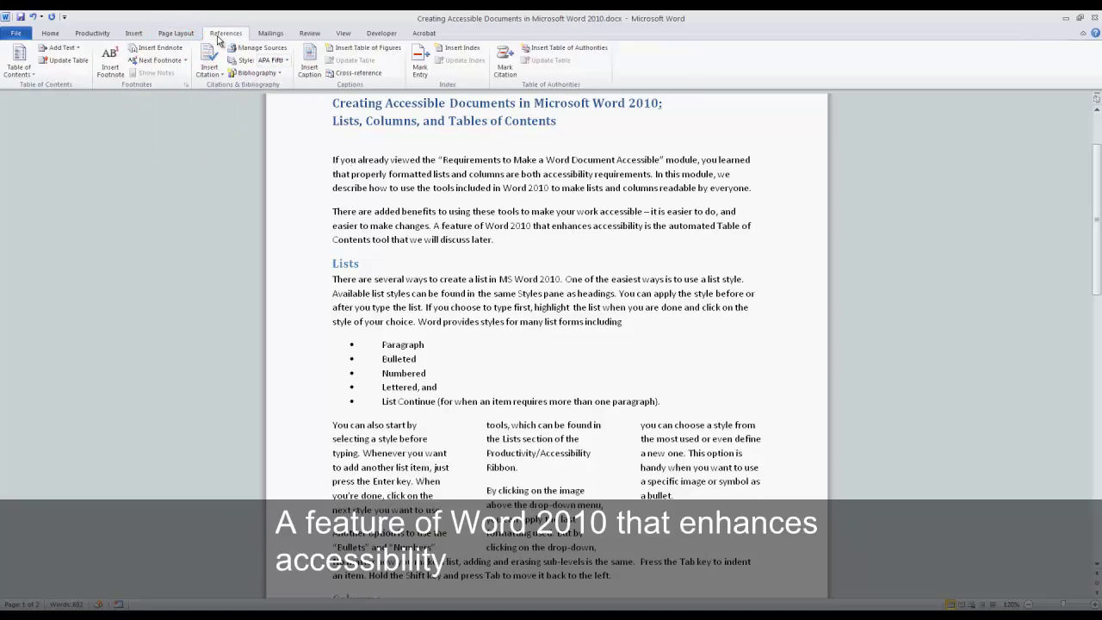
left_click(31, 77)
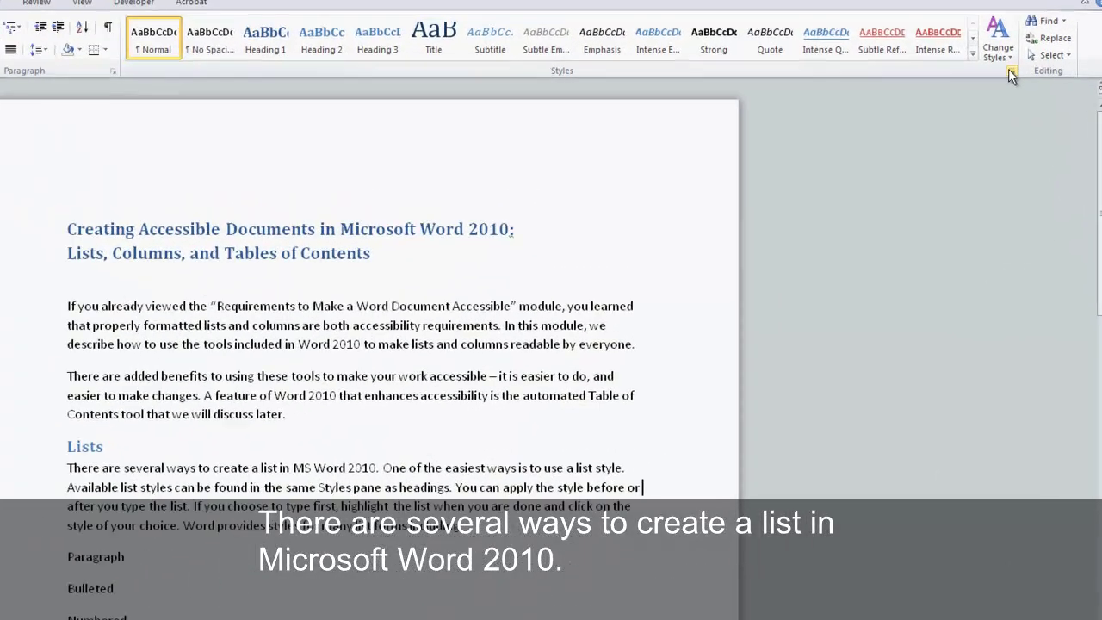
Open the full list of styles and set its options to show all styles instead of only the recommended ones
left_click(1012, 72)
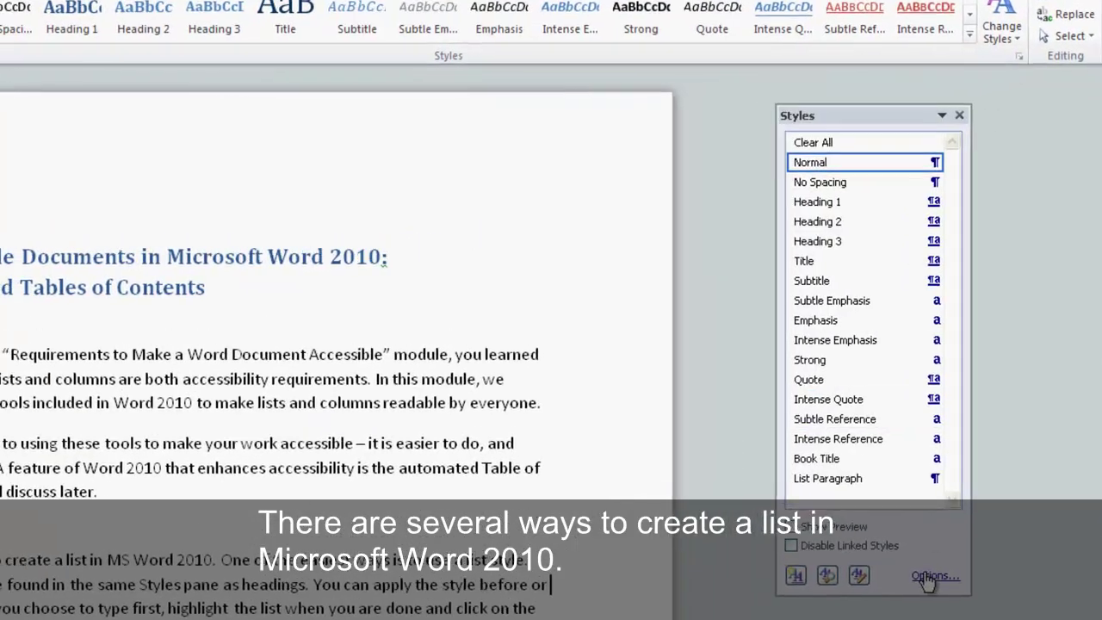
left_click(932, 577)
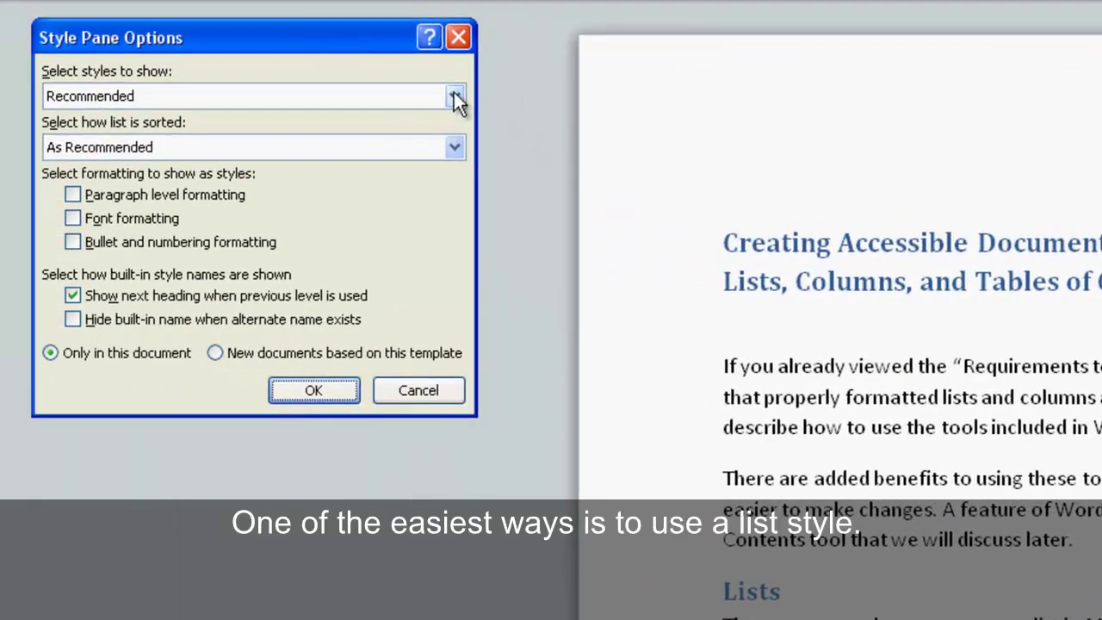
left_click(454, 94)
left_click(402, 165)
left_click(332, 390)
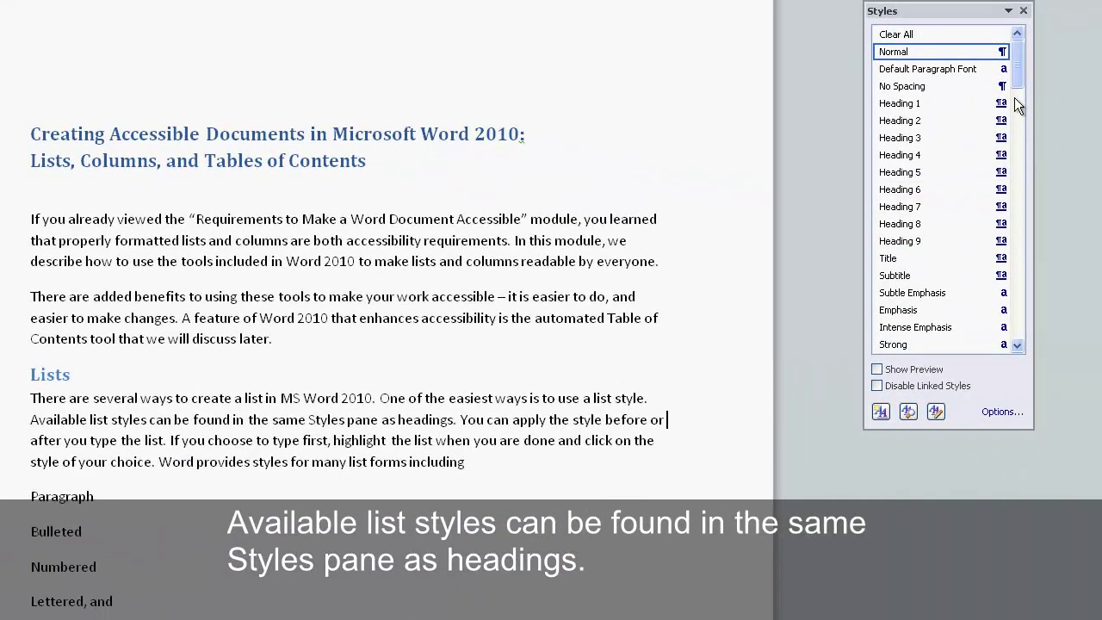
Apply the List Bullet style to the items from "Paragraph" to "List Continue" under the Lists heading
left_click_drag(1019, 83, 997, 293)
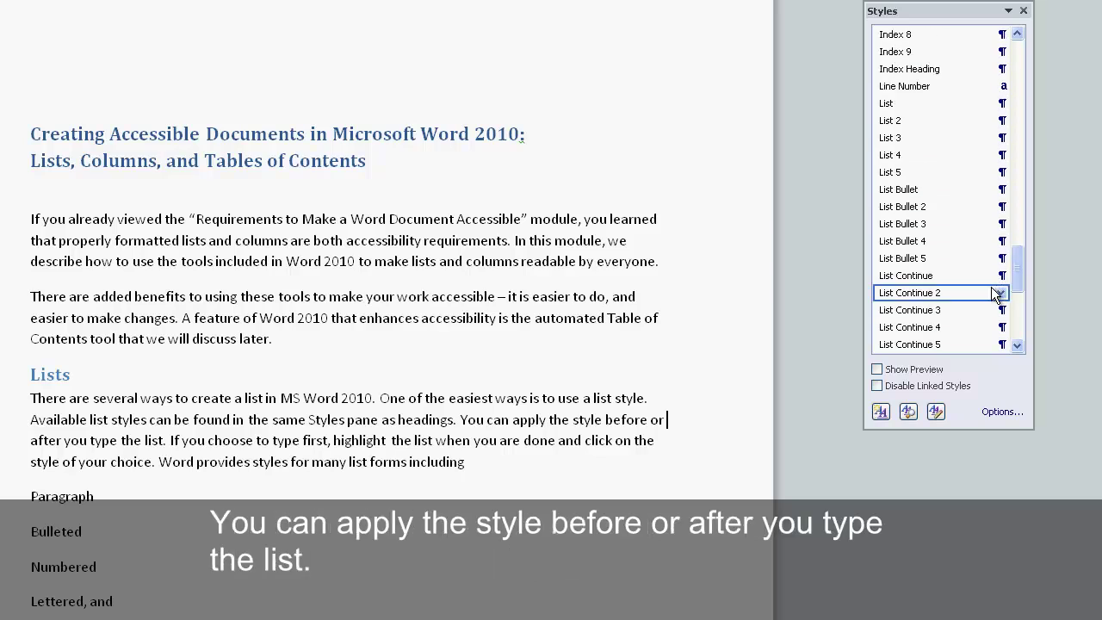
left_click_drag(23, 496, 337, 605)
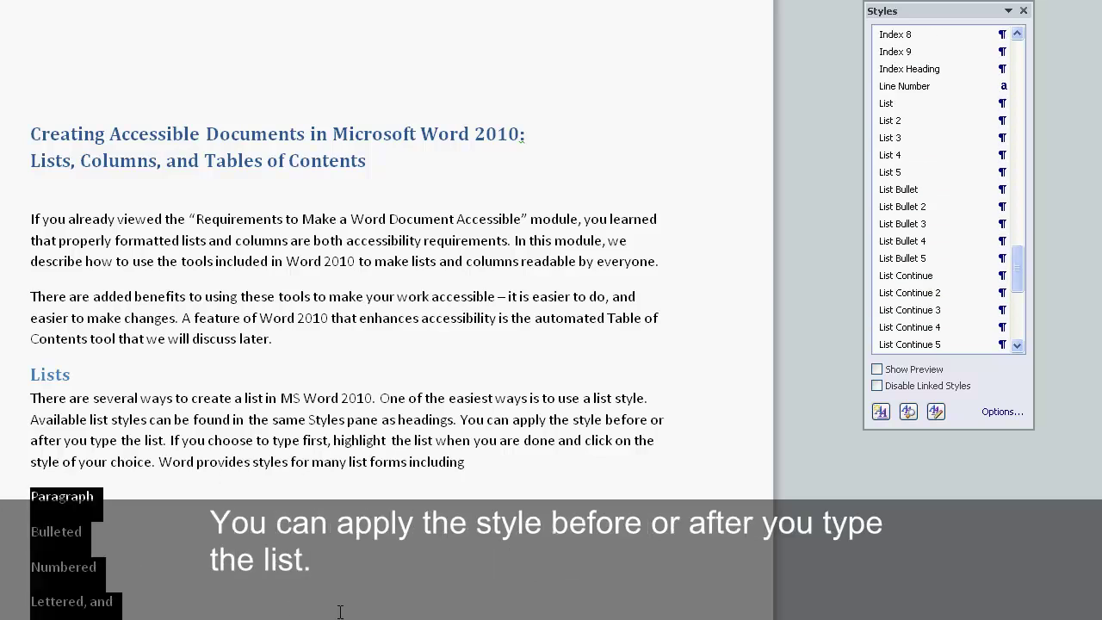
left_click(906, 190)
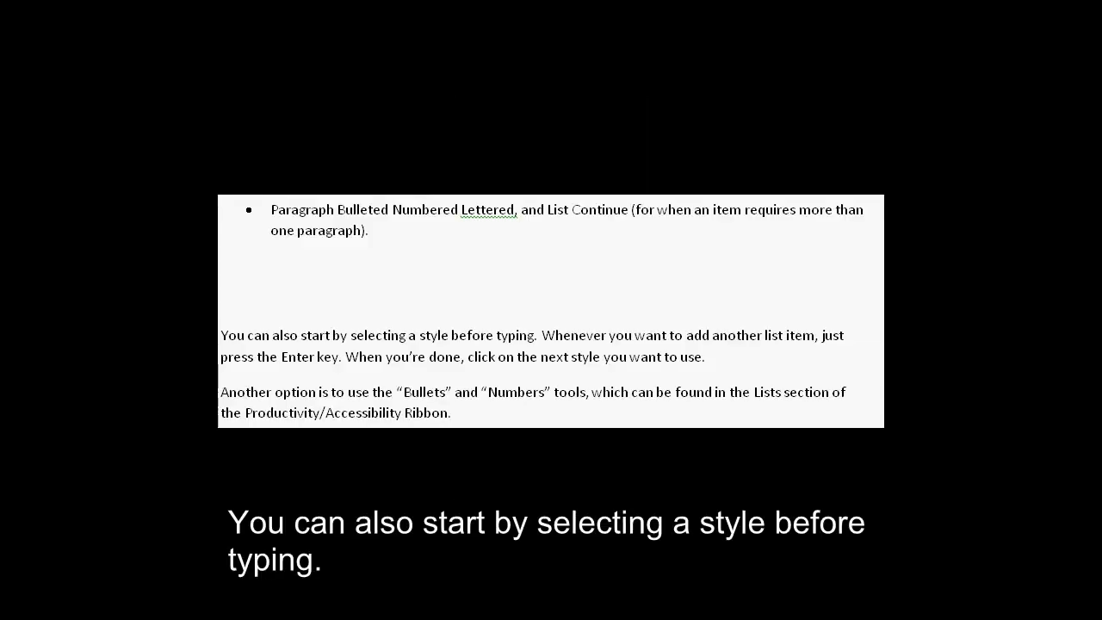
double_click(350, 214)
left_click(340, 212)
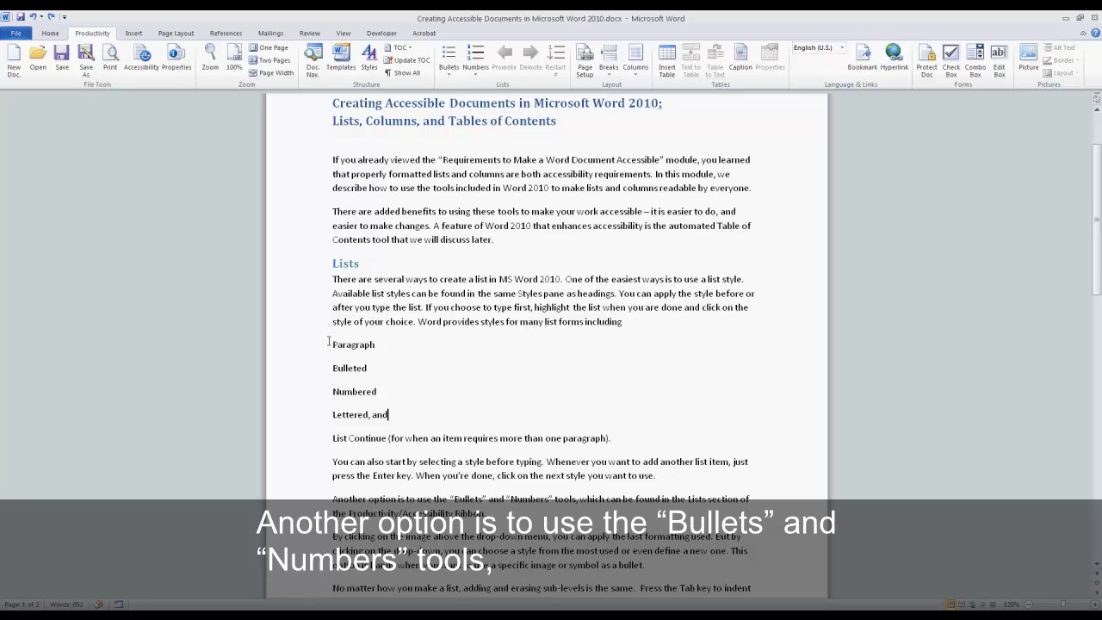
Format the five unformatted items under the Lists heading as bullets with the Bullets tool
left_click_drag(329, 342, 617, 433)
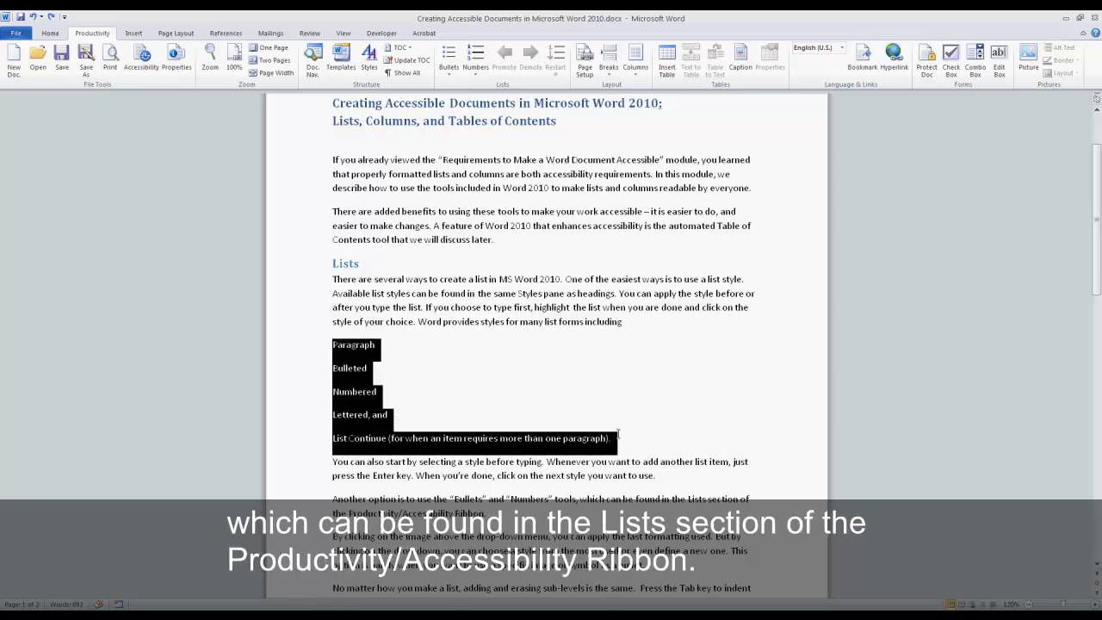
left_click(454, 66)
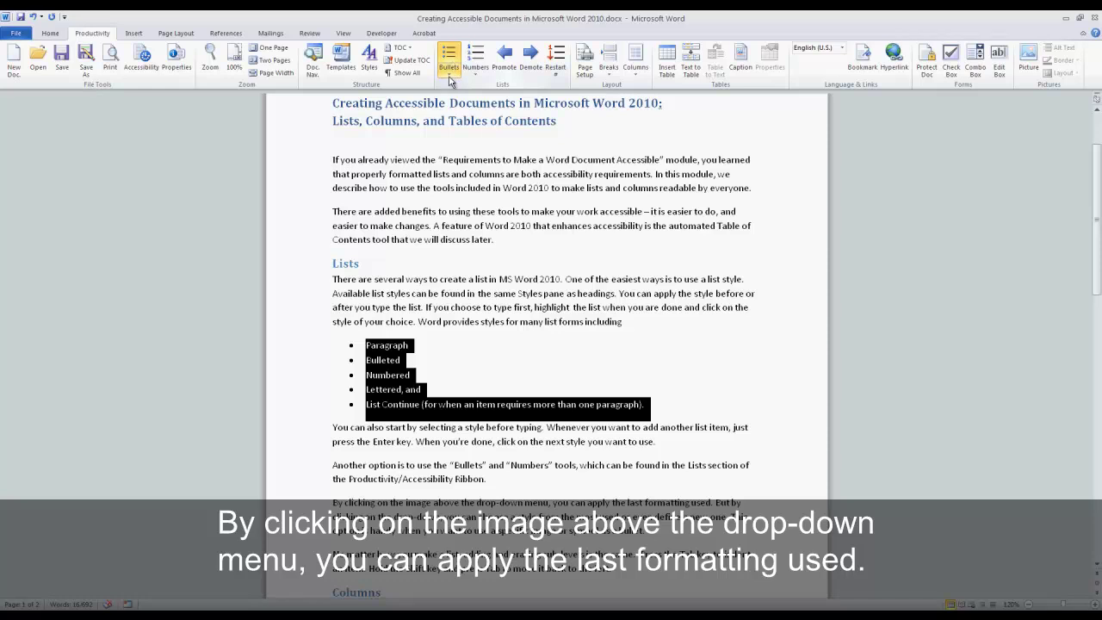
Define a new bullet for the selected list using the round dot, character code 183, from the Symbol font
left_click(449, 81)
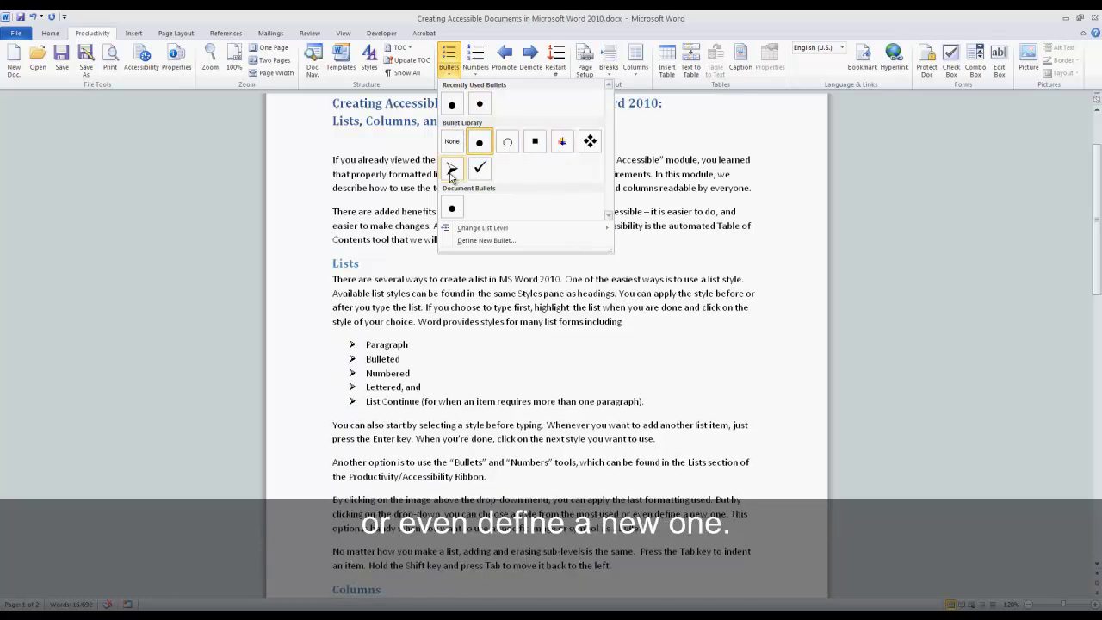
left_click(462, 241)
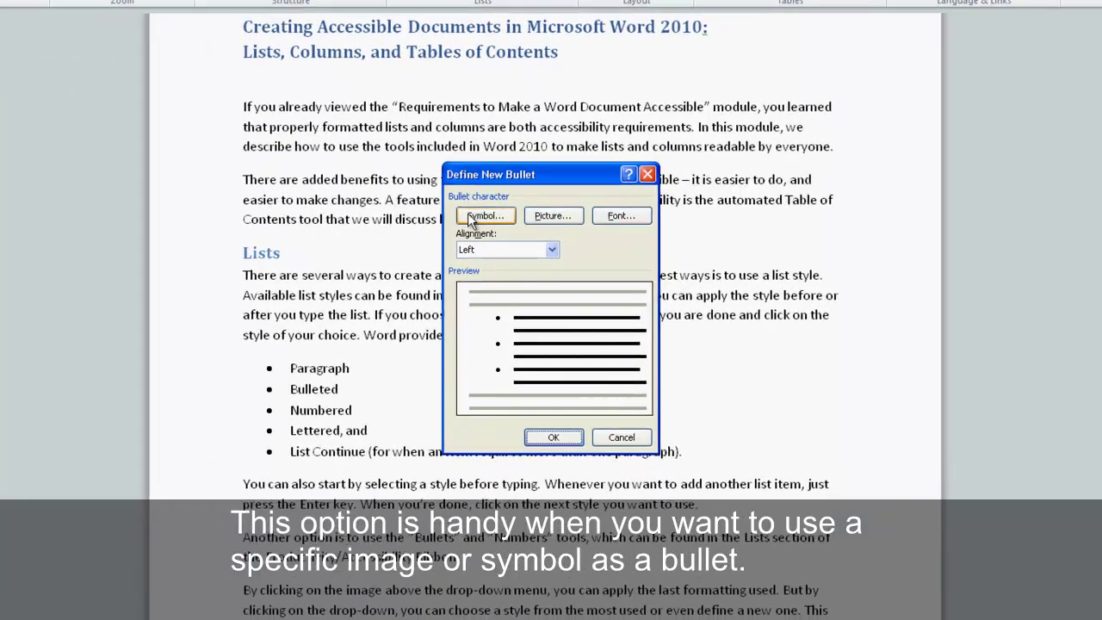
left_click(495, 237)
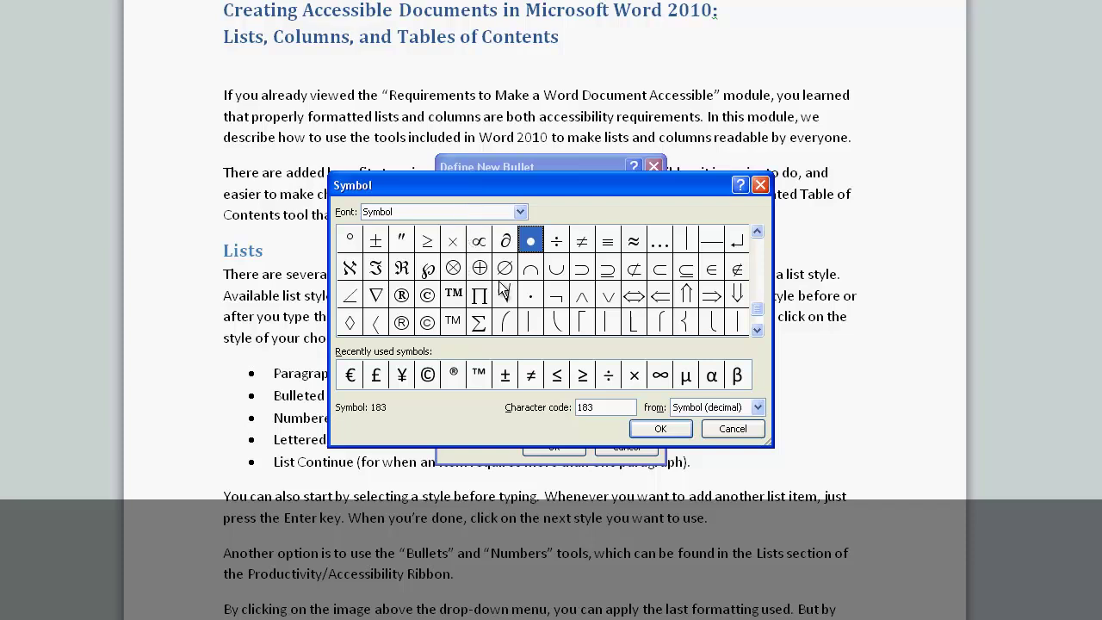
left_click(660, 431)
left_click(560, 445)
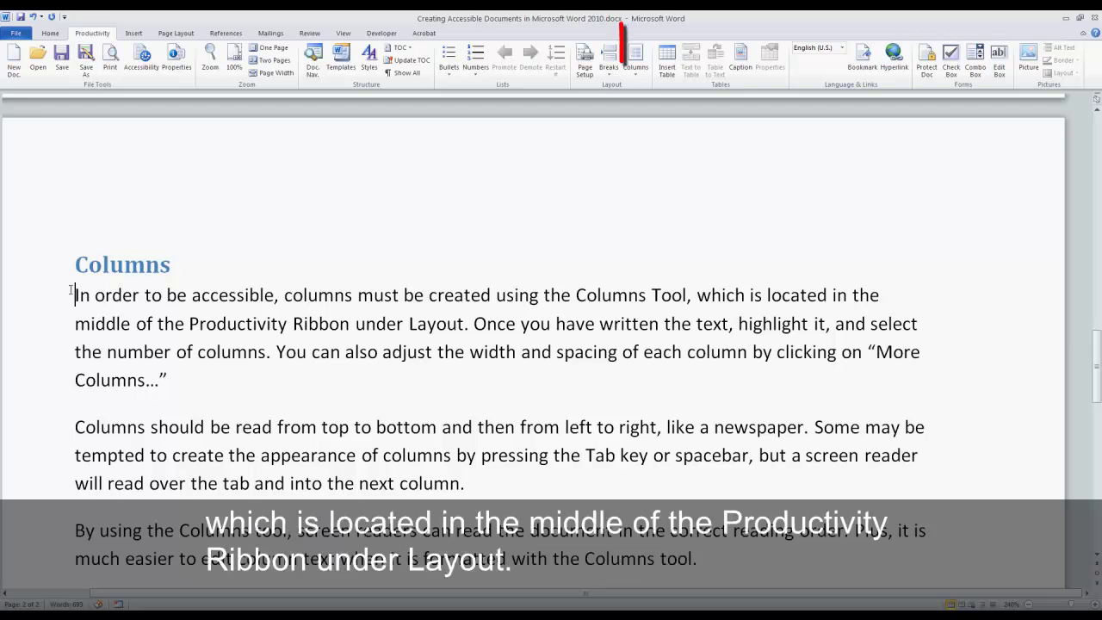
Lay out the three paragraphs under the Columns heading in three columns
mouse_move(74, 294)
left_mouse_down()
mouse_move(475, 440)
mouse_move(469, 495)
mouse_move(732, 530)
mouse_move(711, 559)
left_mouse_up()
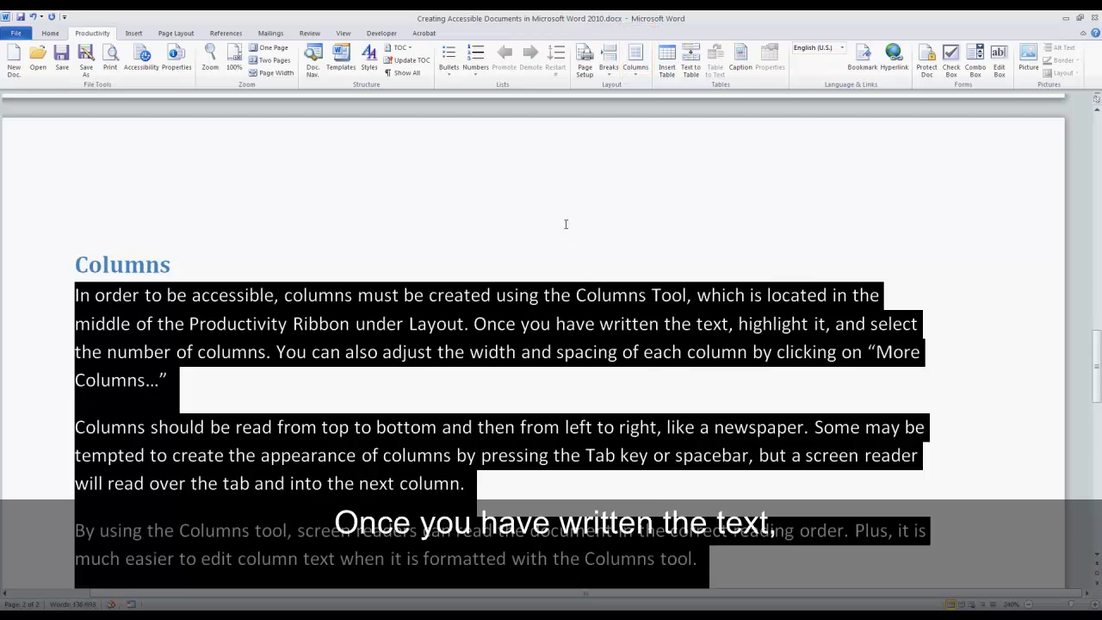
left_click(641, 68)
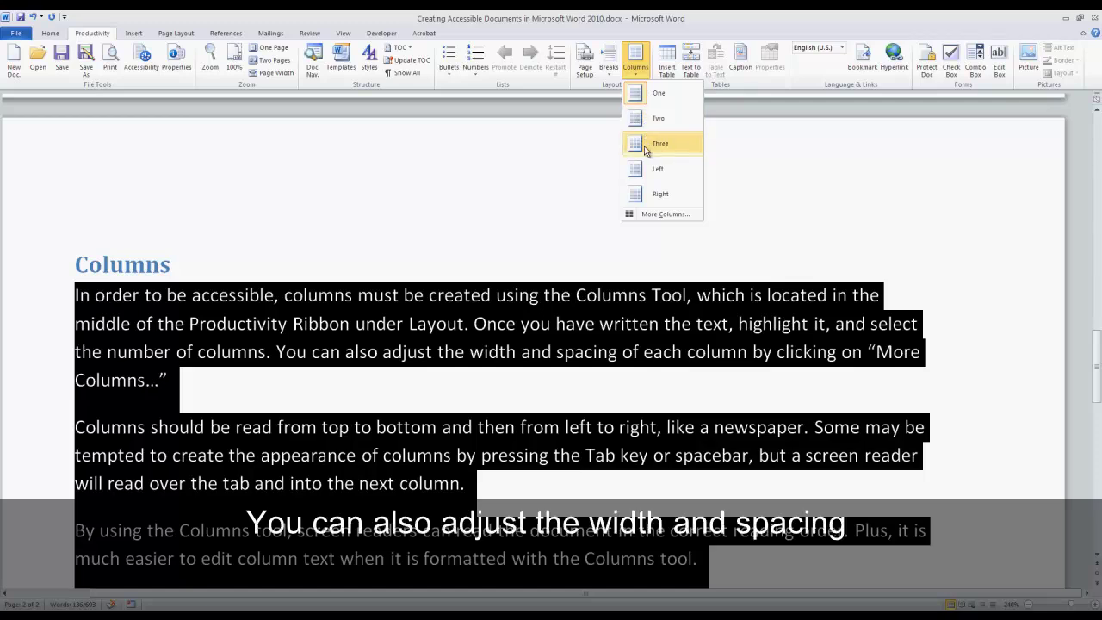
left_click(646, 149)
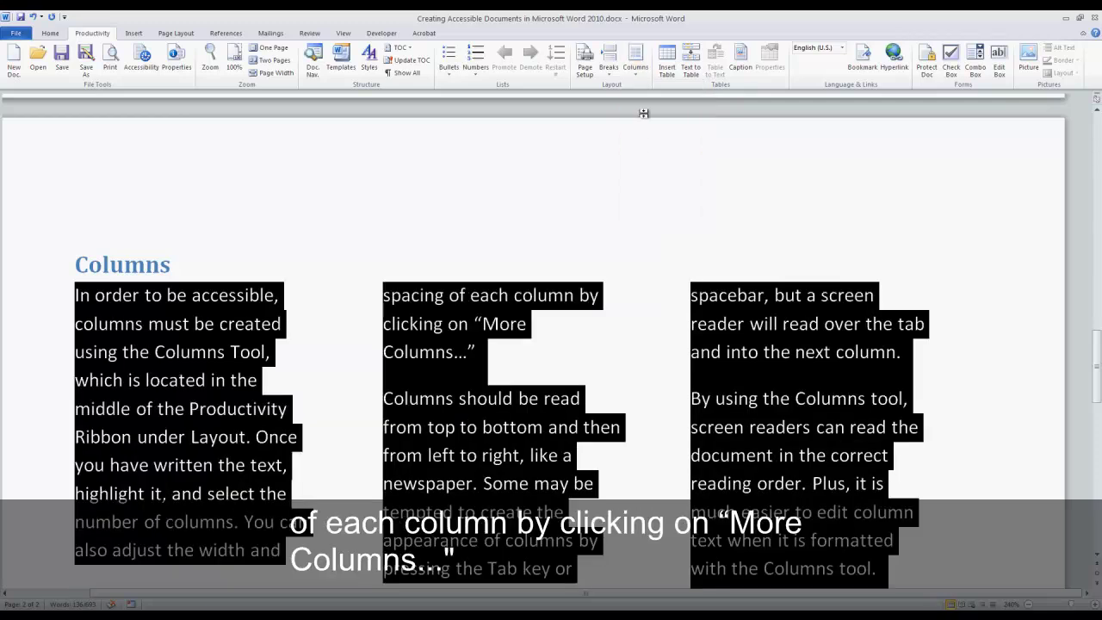
Set the three equal columns to a width of 2" with 0.25" spacing for the selected text
left_click(638, 76)
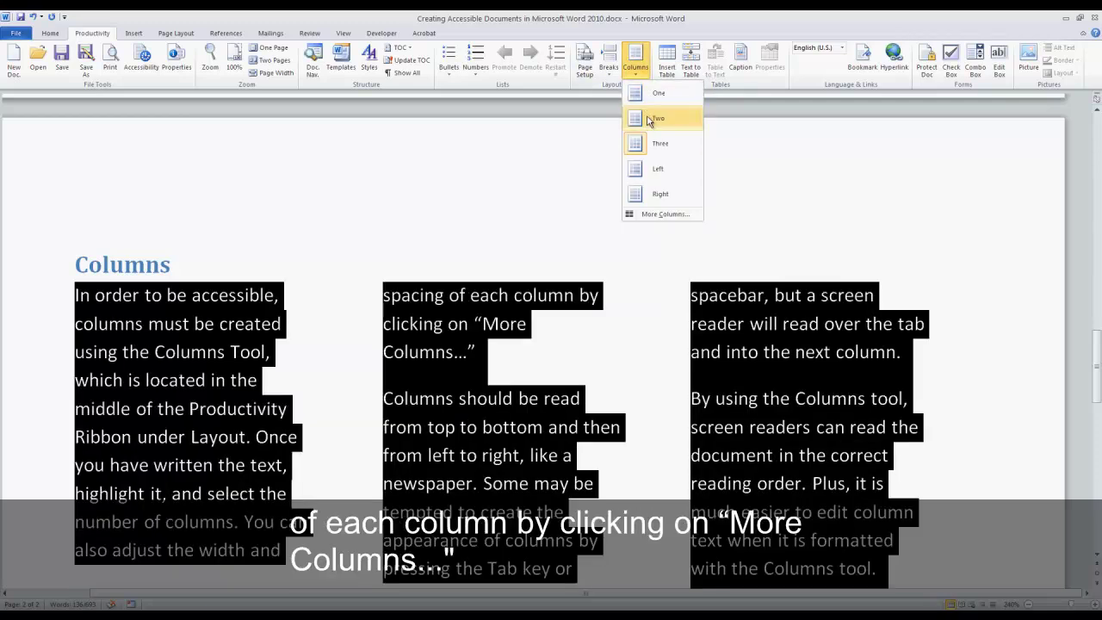
left_click(647, 215)
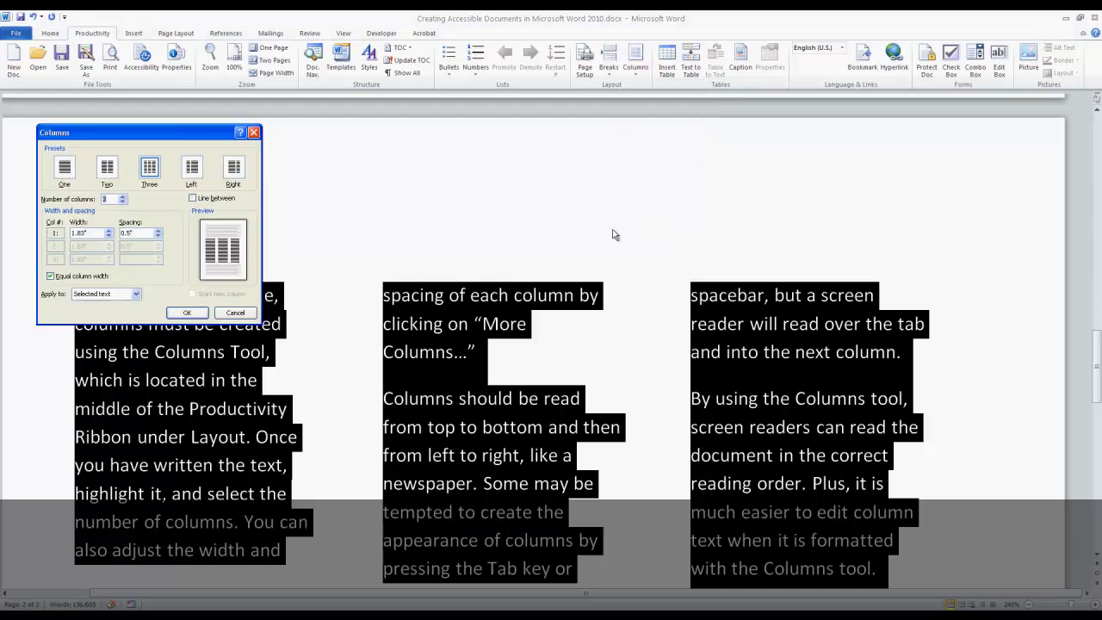
left_click(109, 235)
left_click(108, 235)
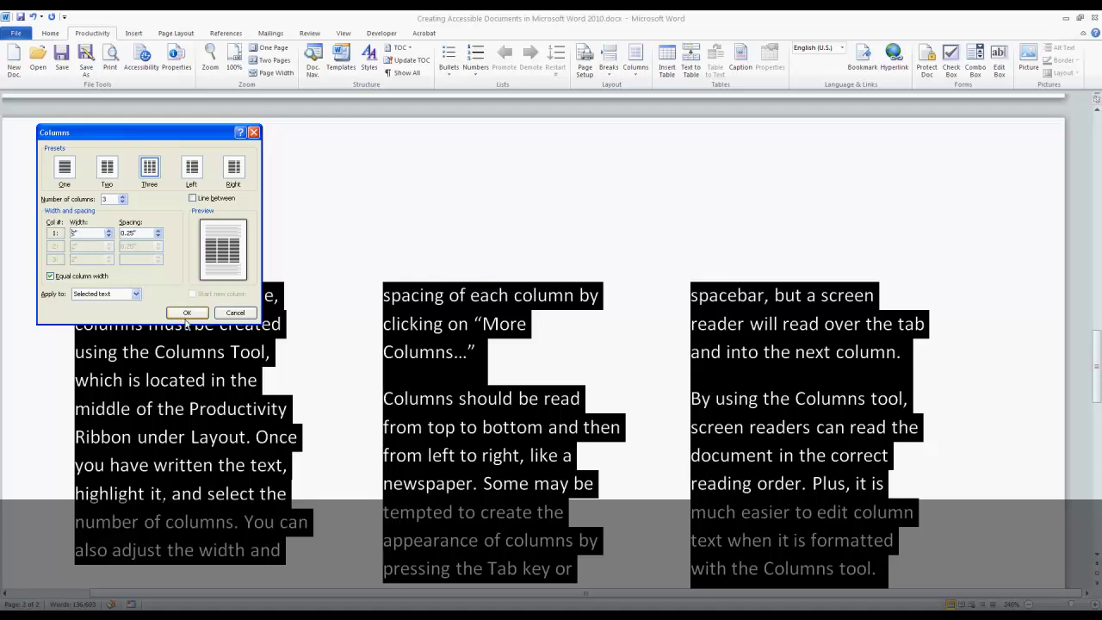
left_click(187, 313)
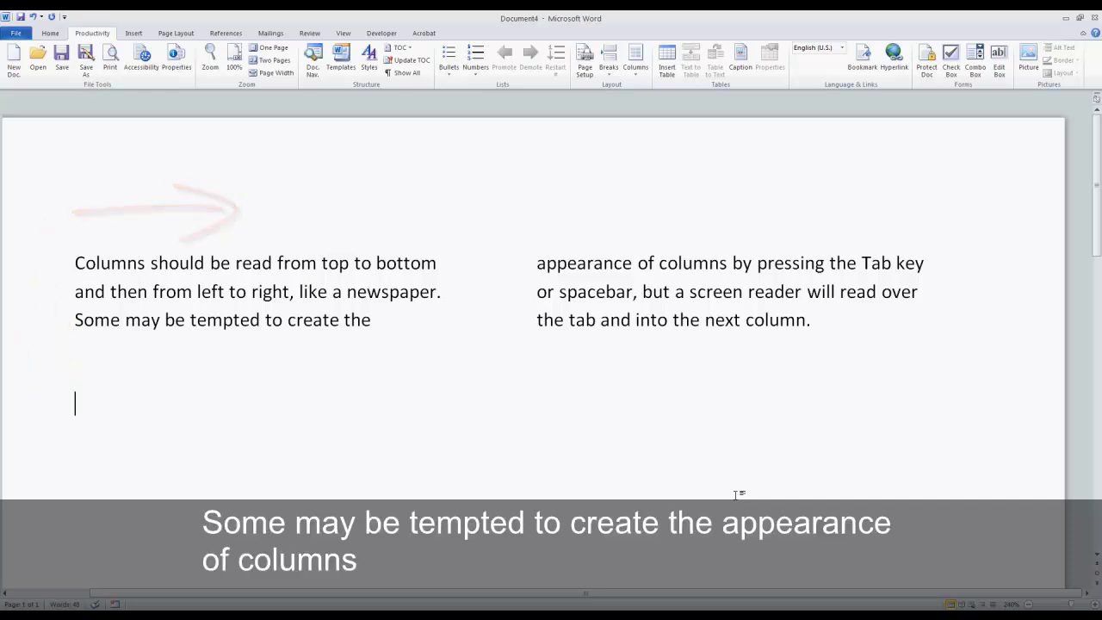
In Document4, enter "Don't do this" below the two-column text, with tab gaps between the words
type("D")
type("on't")
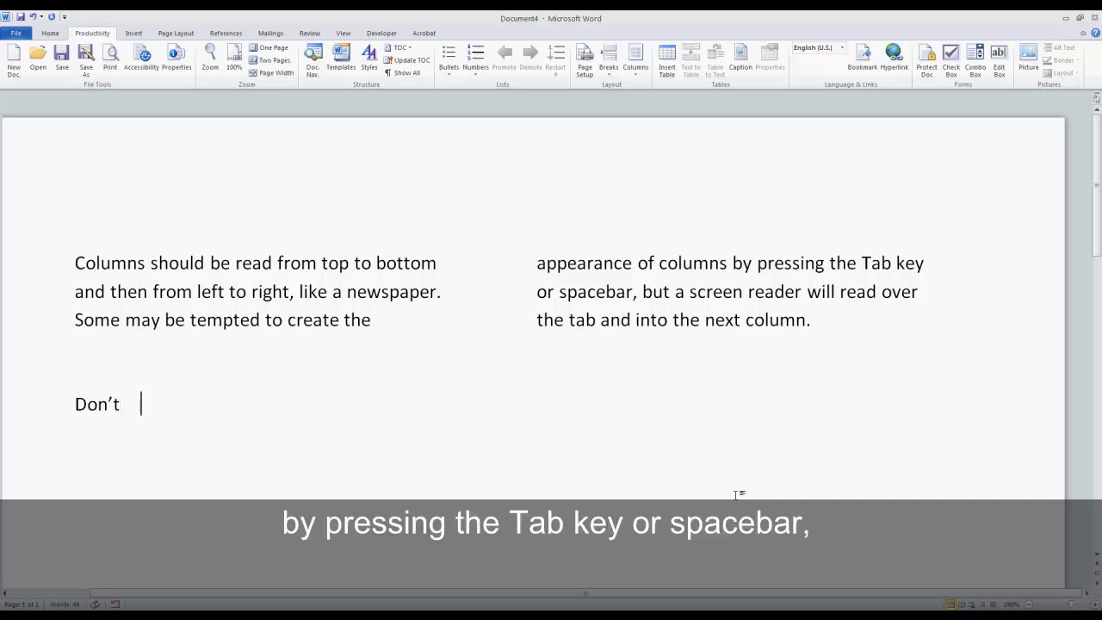
type("do")
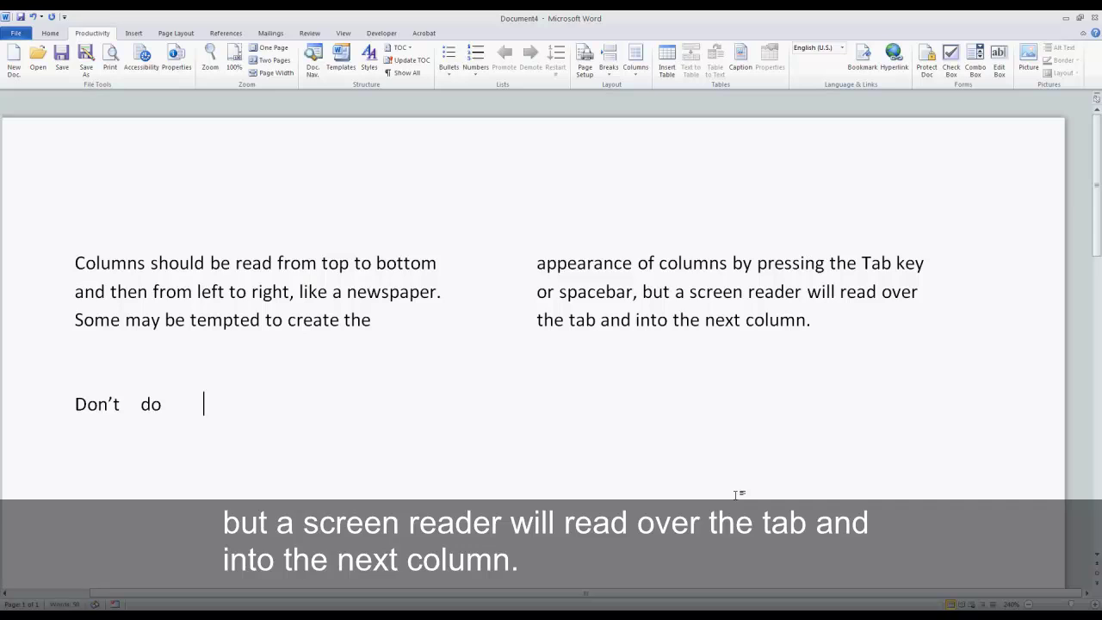
type("this")
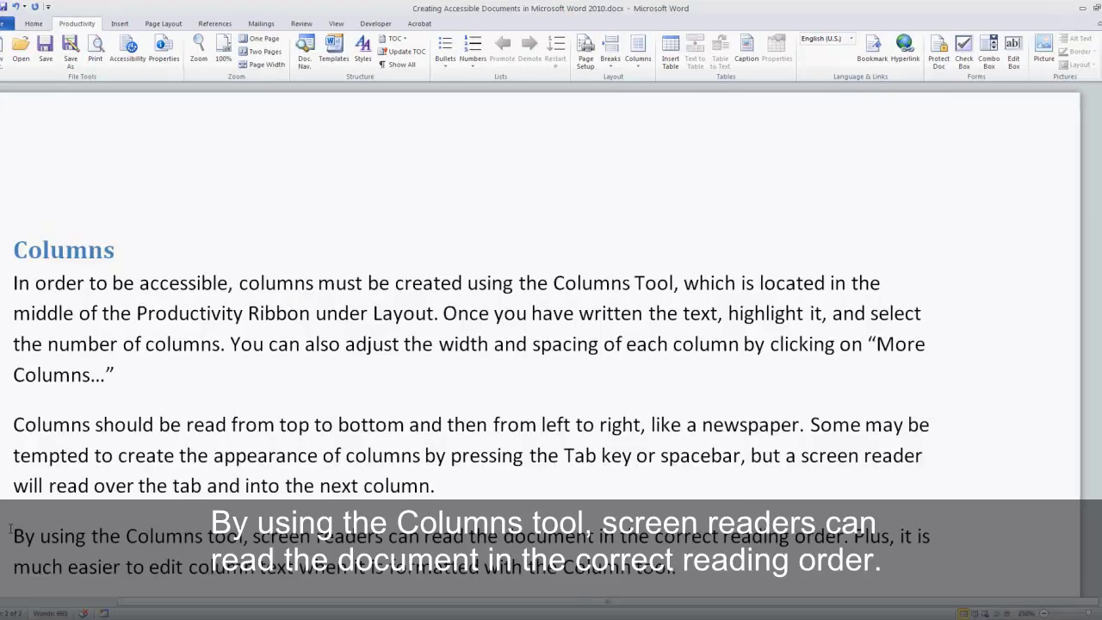
In the accessible documents file, arrange all the body text under the Columns heading into three columns
left_click_drag(12, 282, 714, 568)
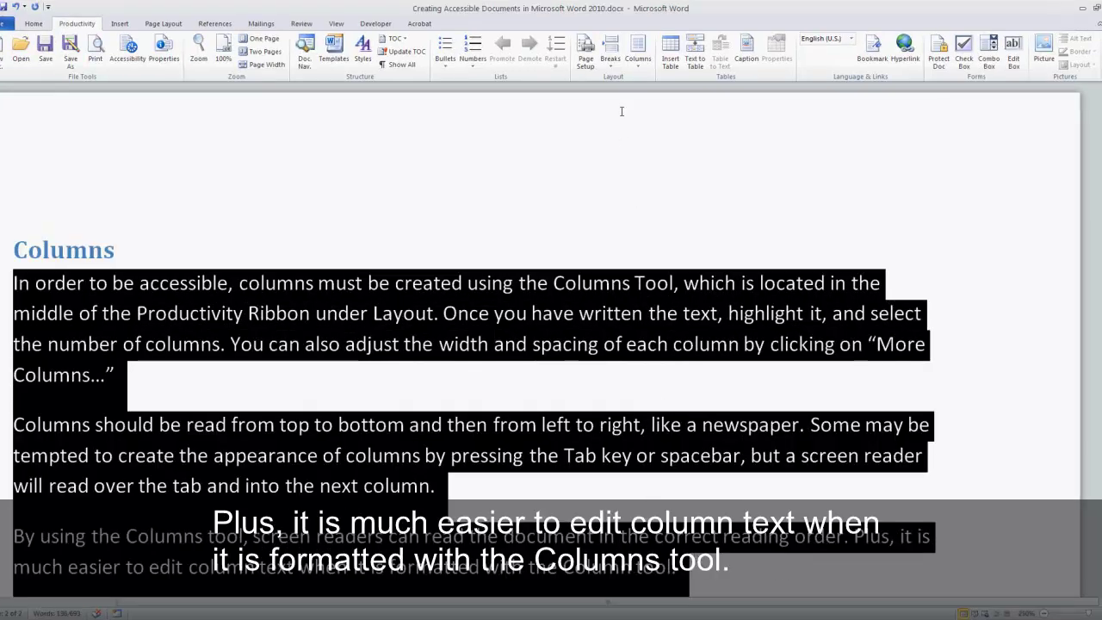
left_click(638, 71)
left_click(657, 141)
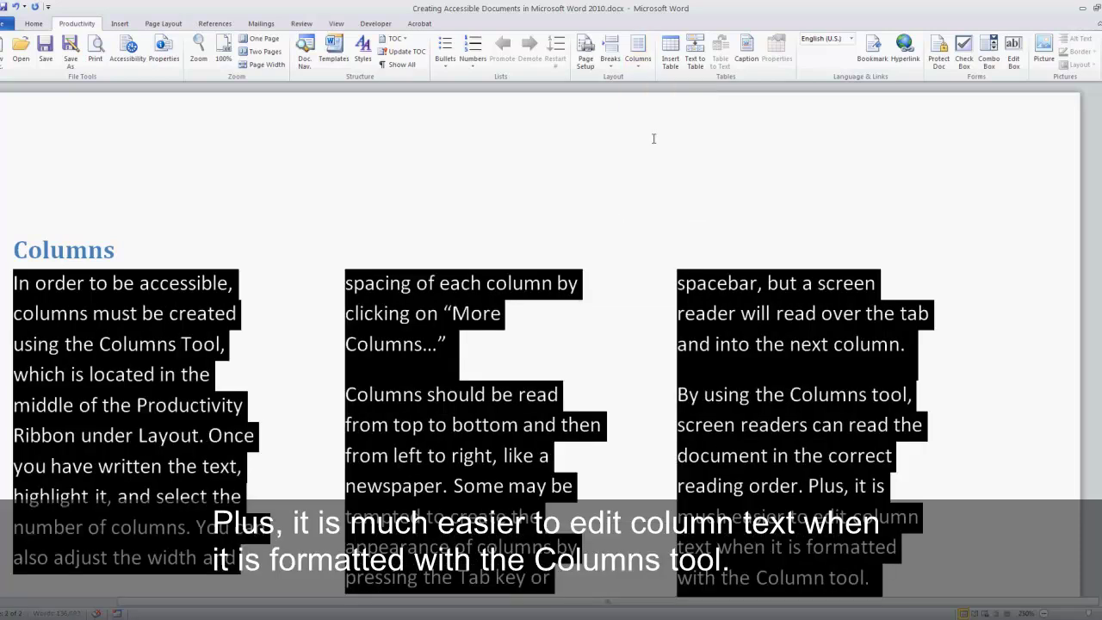
Correct "Column tool" to "Columns tool" in the last sentence of the third column
left_click(799, 483)
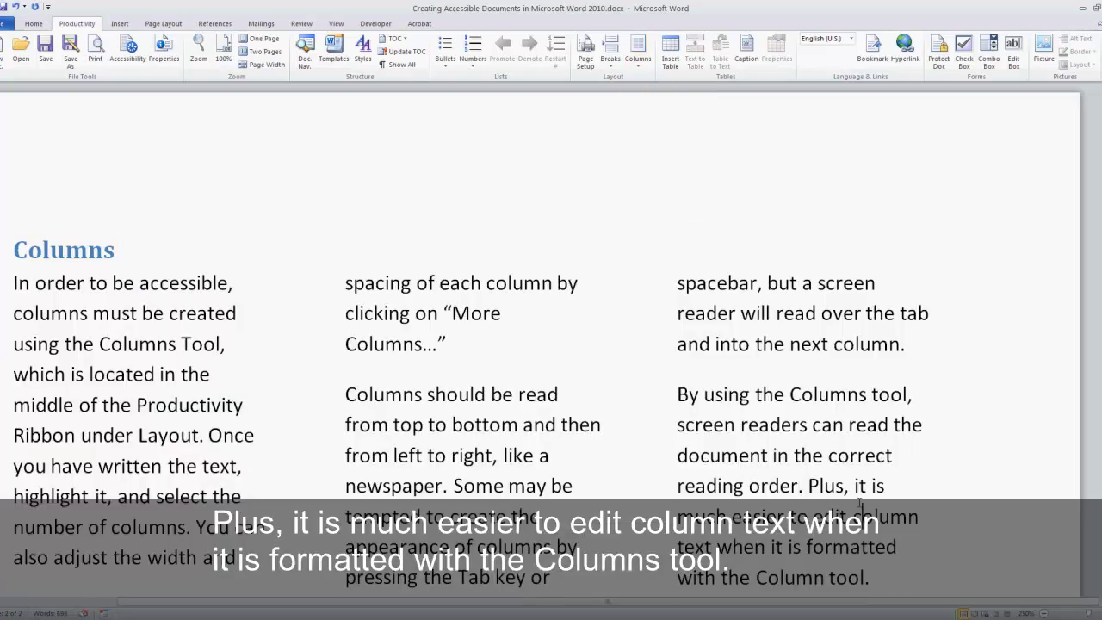
left_click(798, 575)
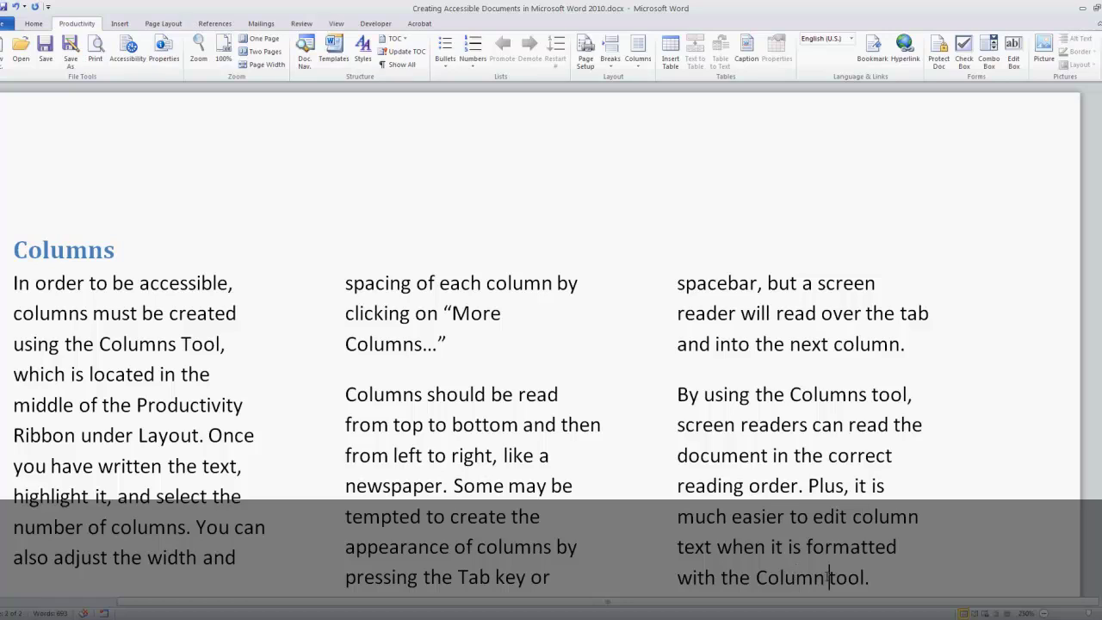
type("s")
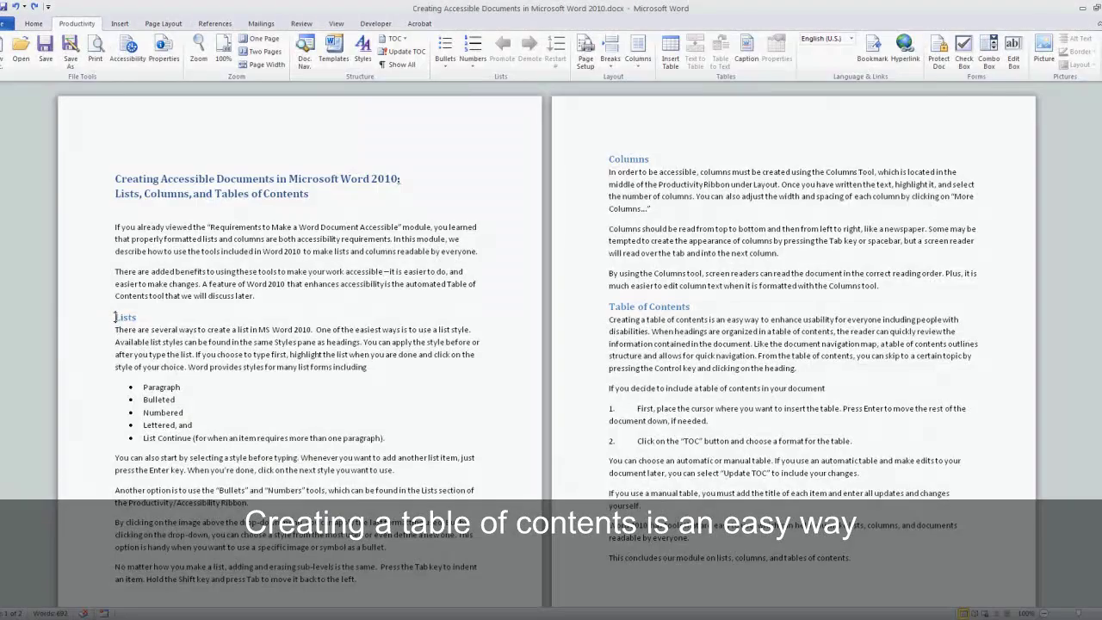
Prefix the Lists heading with "Section 1 - " and the Columns heading with "Section 2 - "
type("Taction")
type(" 1 - ")
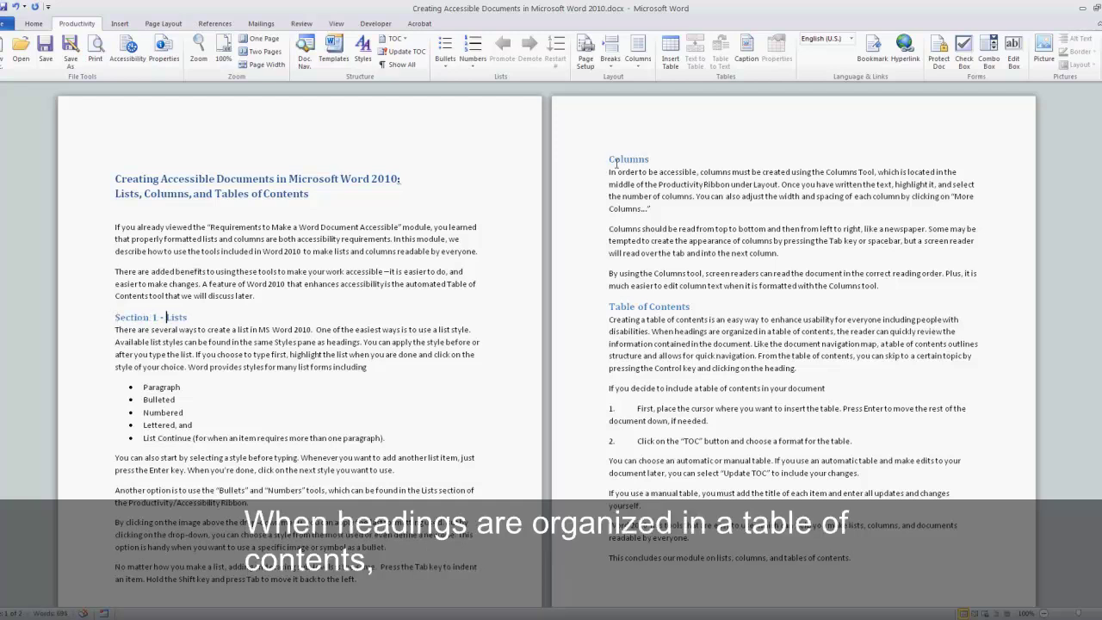
type("Secti")
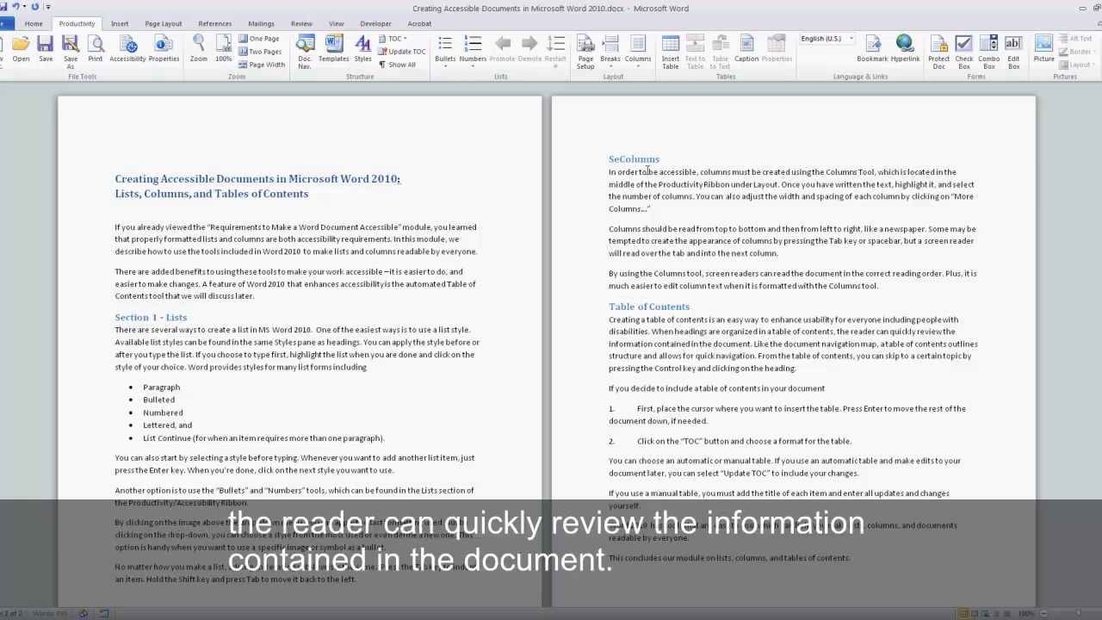
type("on 2 -")
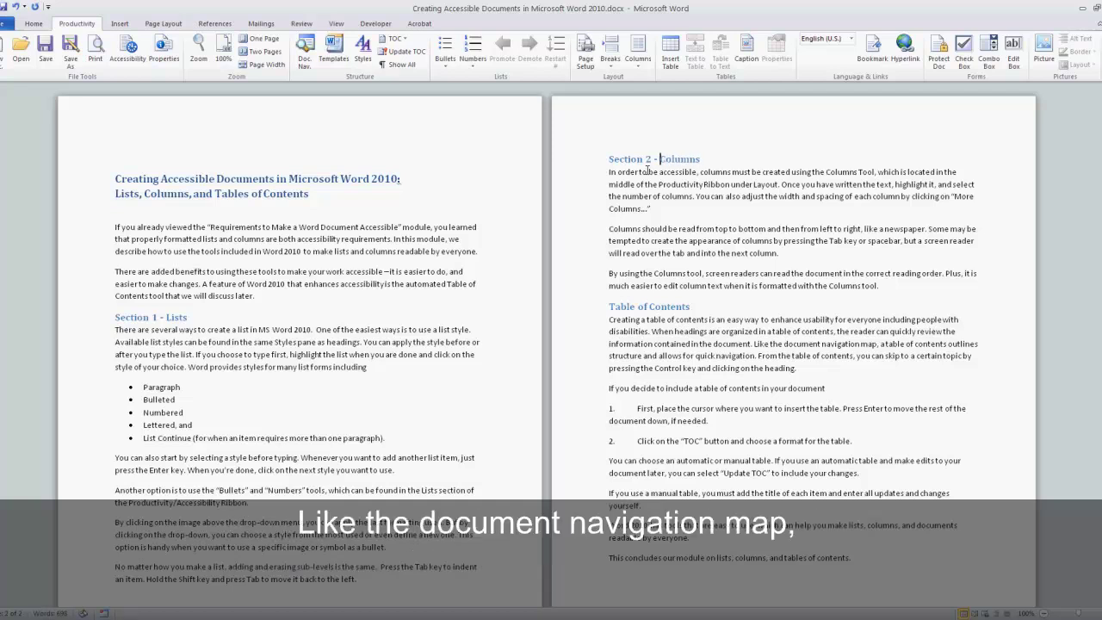
Prefix the Table of Contents heading with "Section III - "
left_click(607, 306)
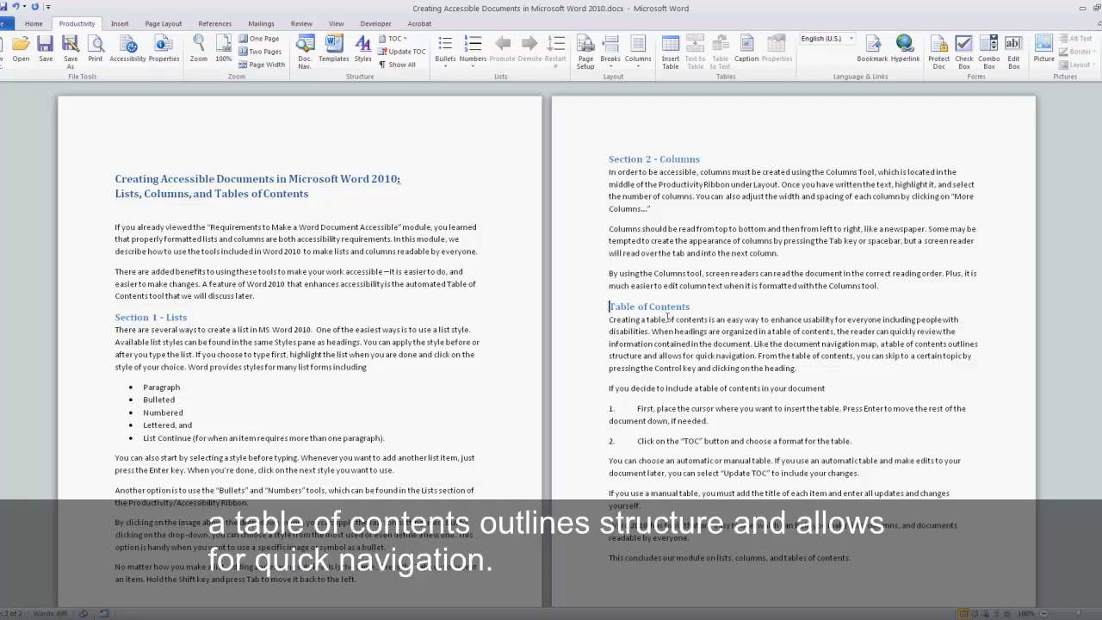
type("Section III")
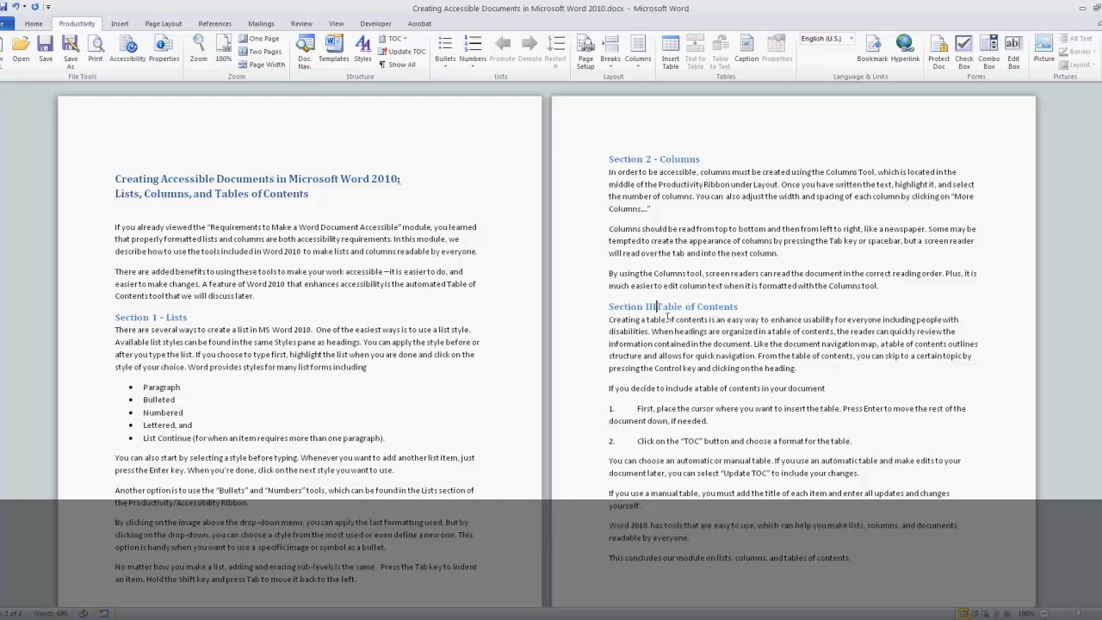
type(" -")
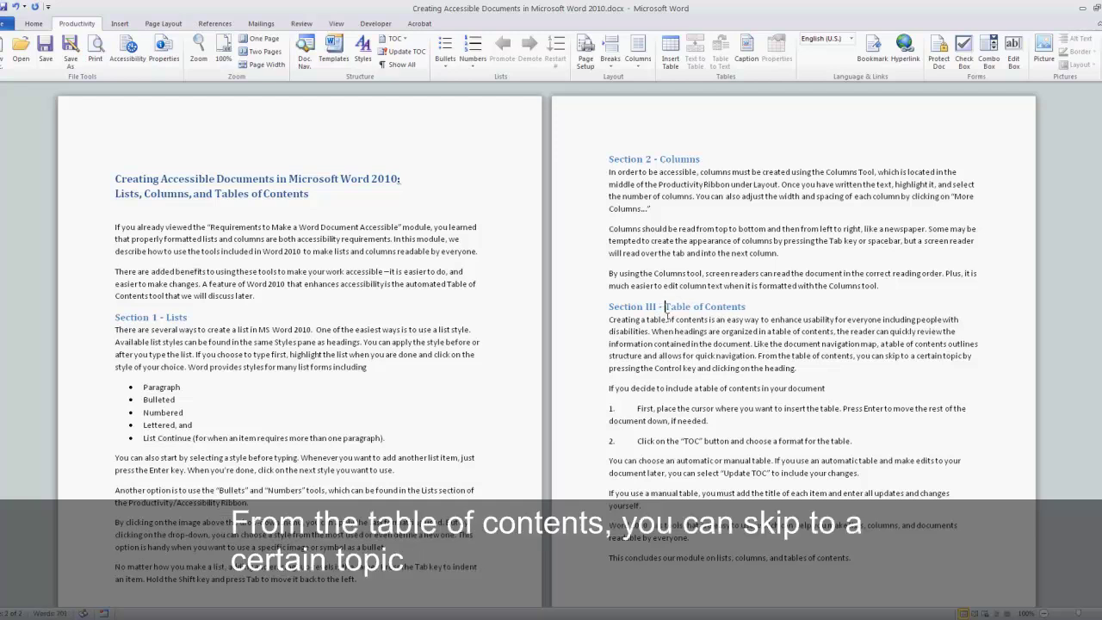
Add an empty line above the first body paragraph and set up a custom table of contents there in the Fancy format
left_click(113, 227)
key("Return")
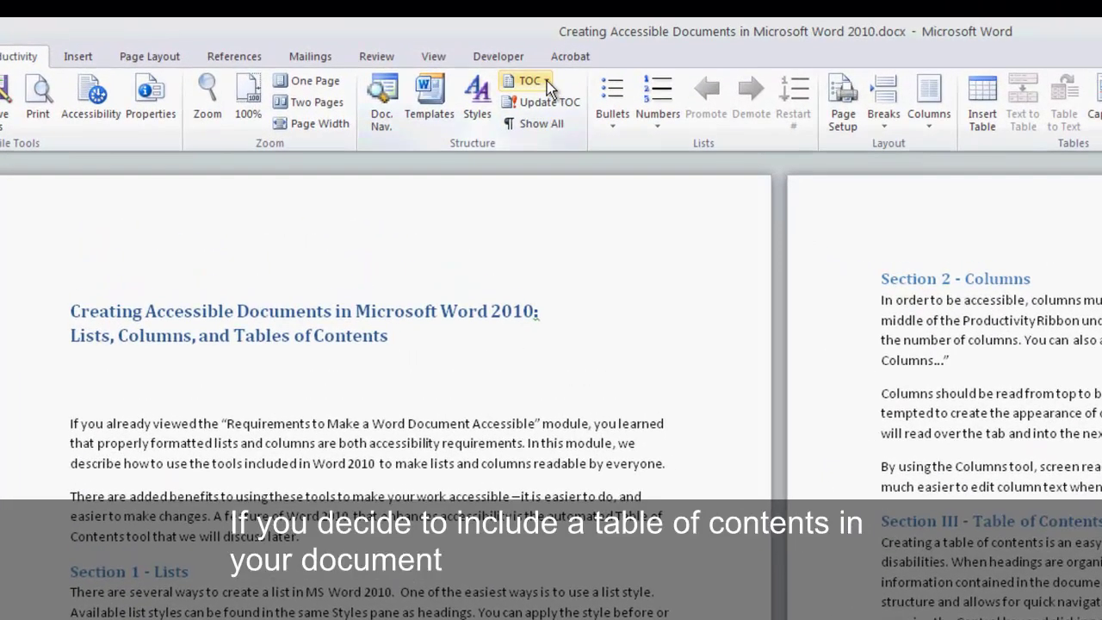
left_click(527, 81)
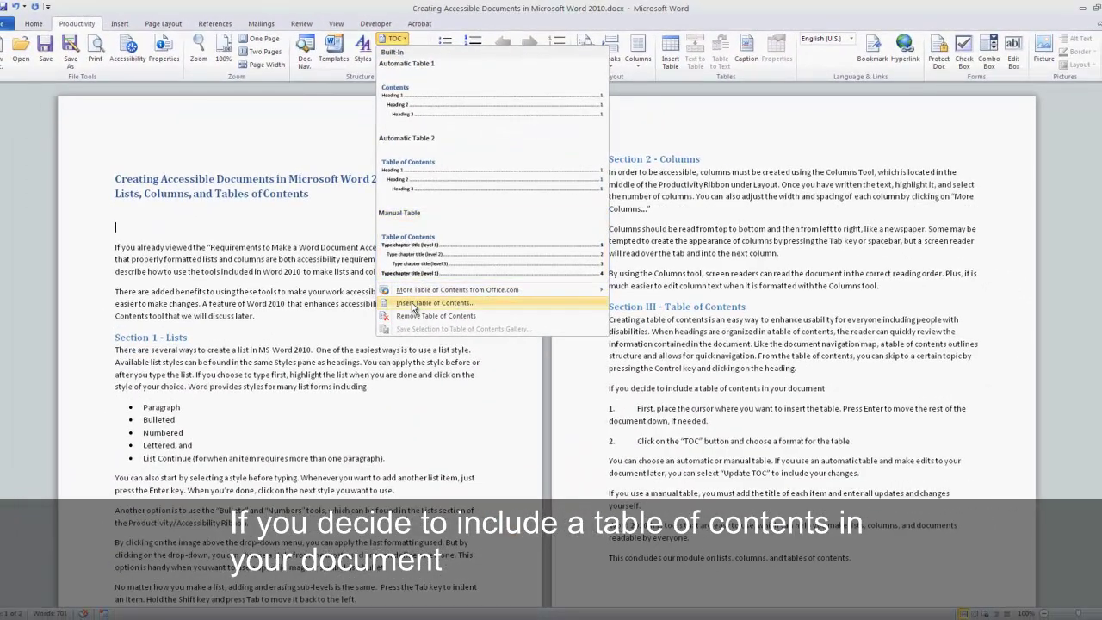
left_click(413, 304)
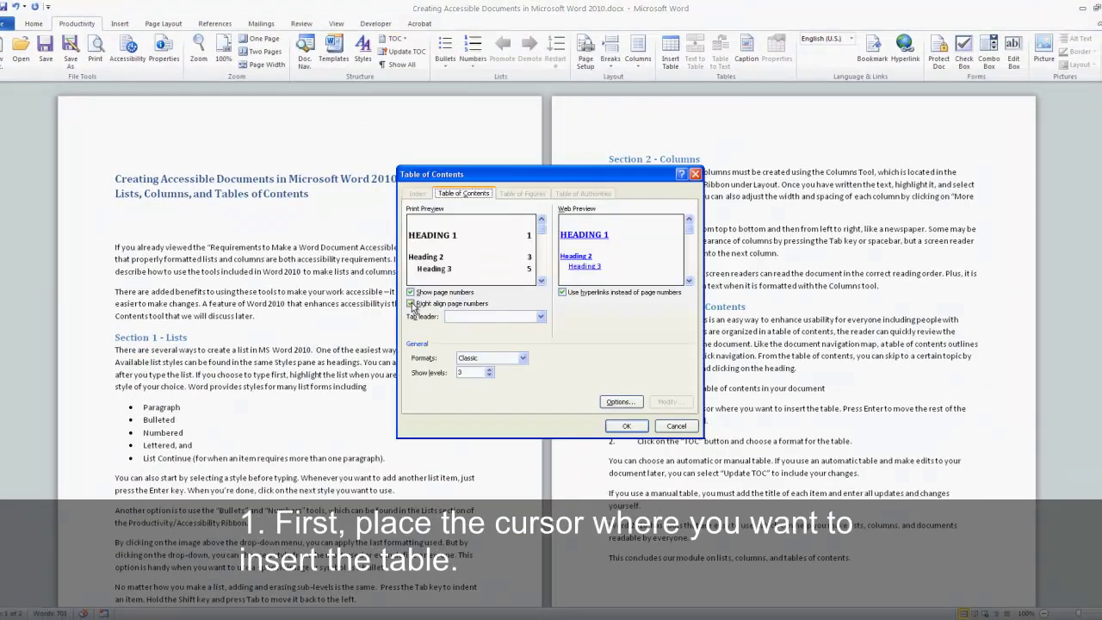
left_click(521, 358)
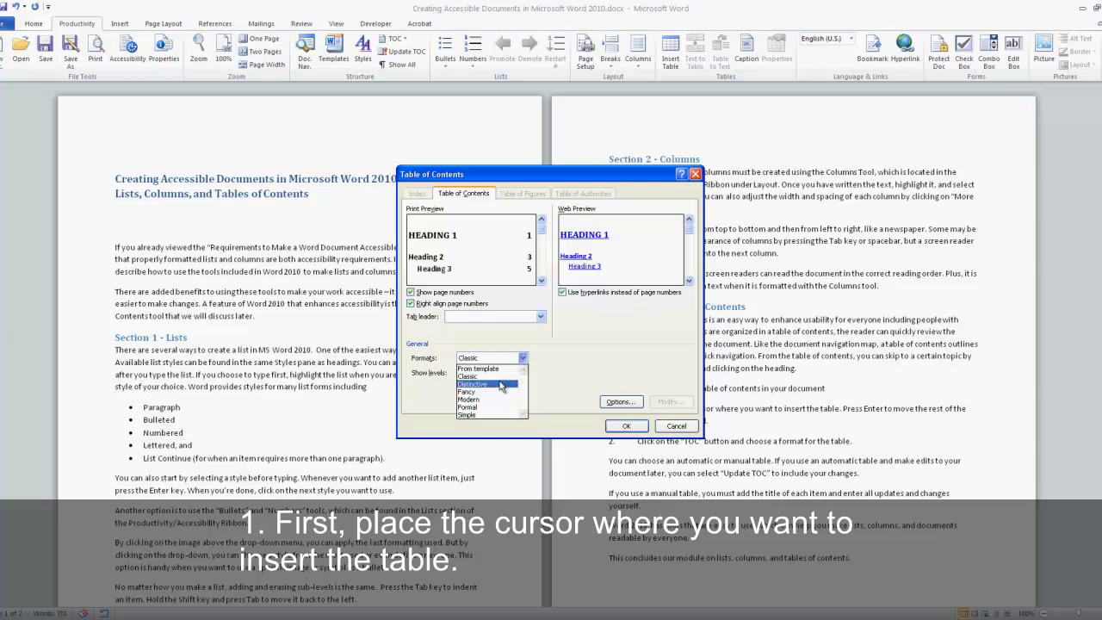
left_click(500, 384)
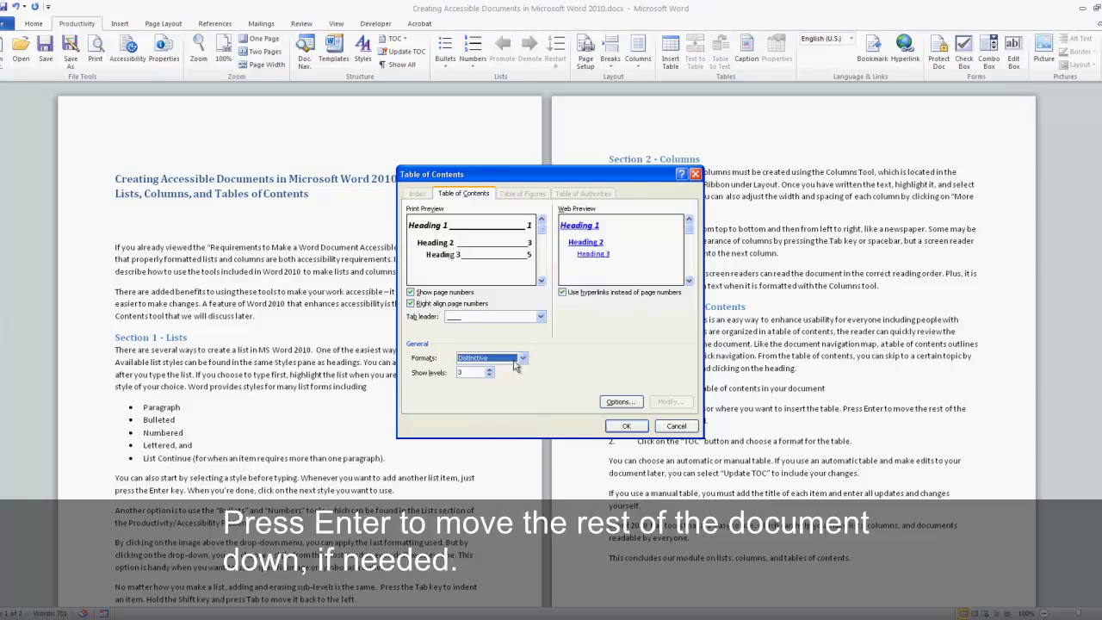
left_click(521, 358)
left_click(496, 398)
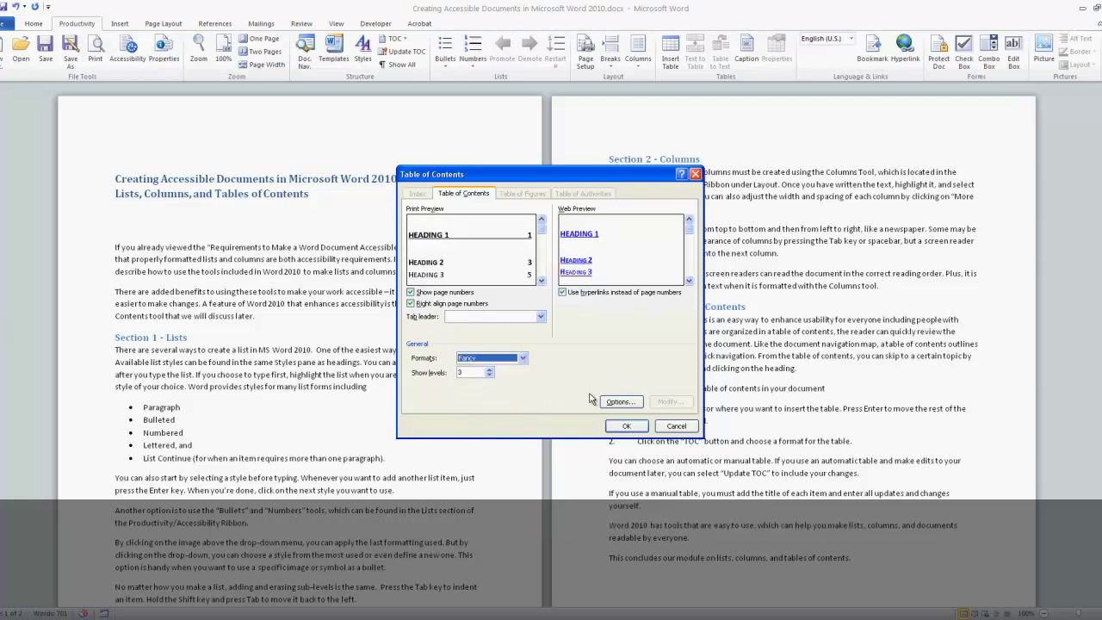
Exclude Heading 1 from the table of contents levels and insert the table below the document title
left_click(619, 403)
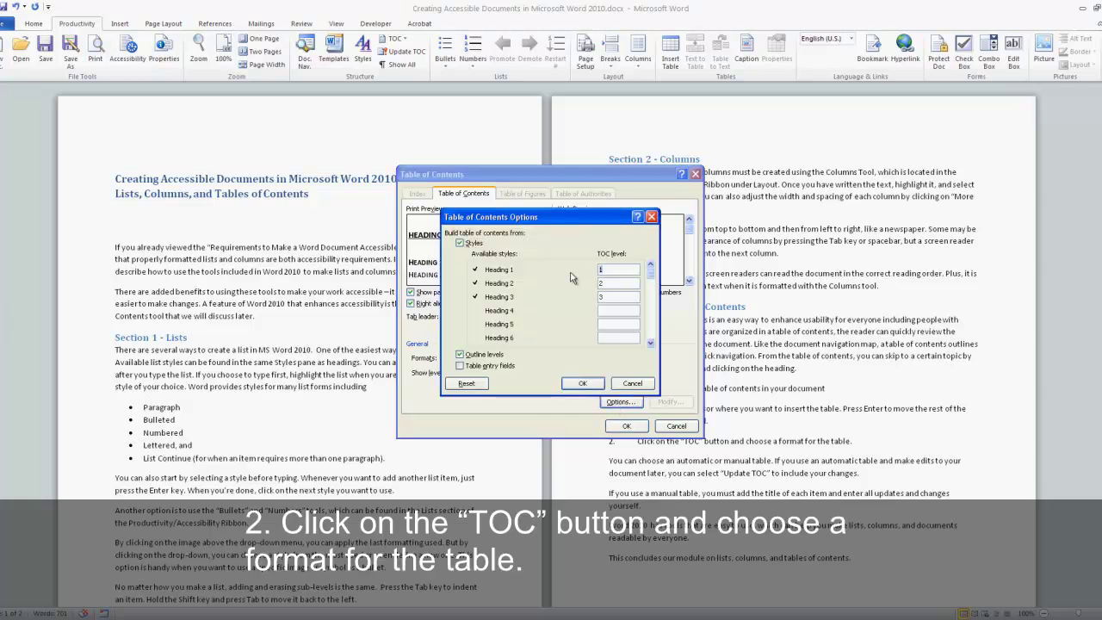
left_click(582, 383)
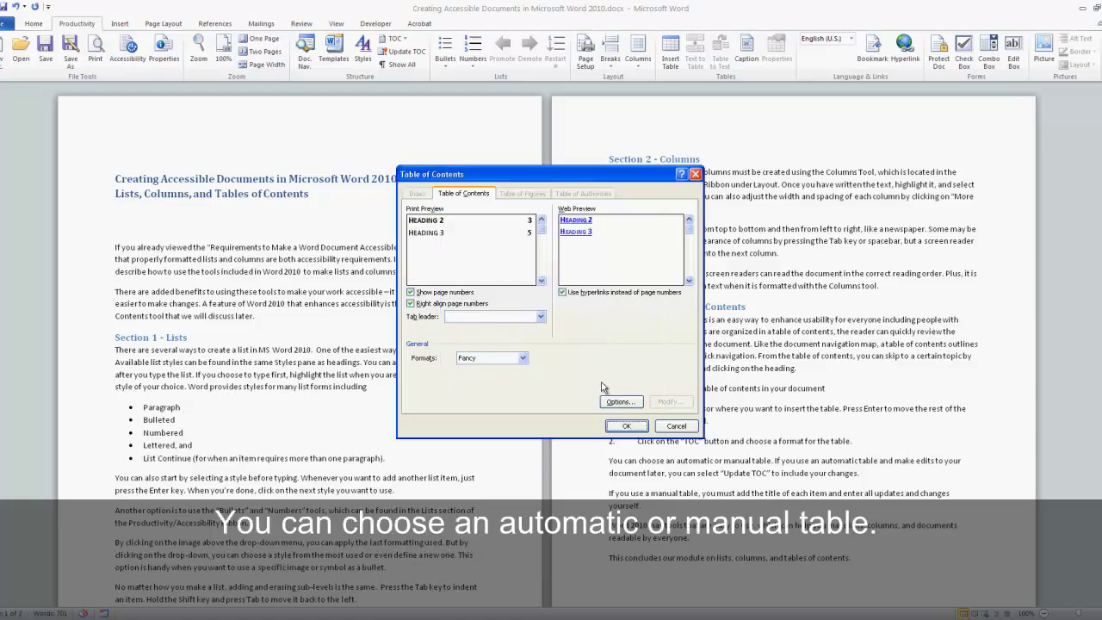
left_click(623, 427)
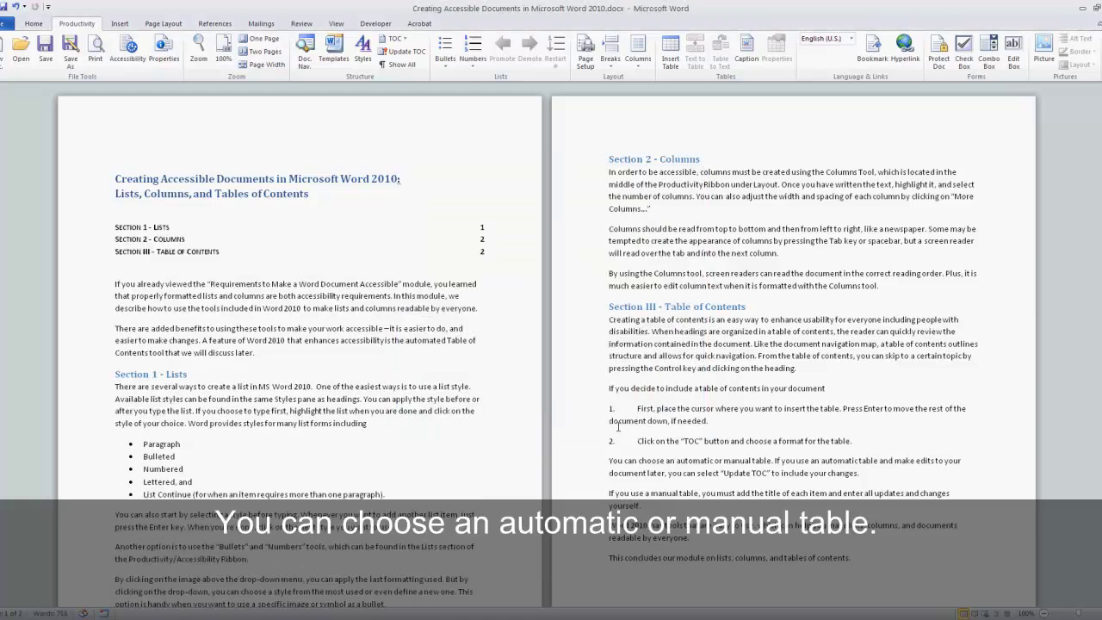
Change the Table of Contents heading's section number to 3
double_click(651, 306)
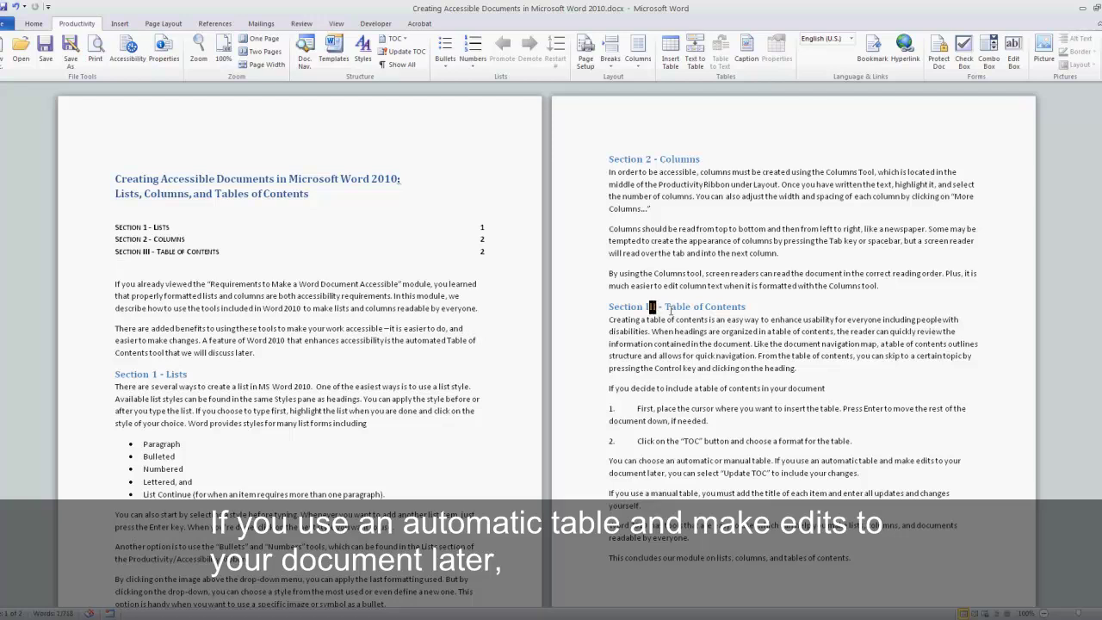
key("Delete")
type("3")
Update the entire table of contents to include the edited heading, and return to the body text
left_click(182, 240)
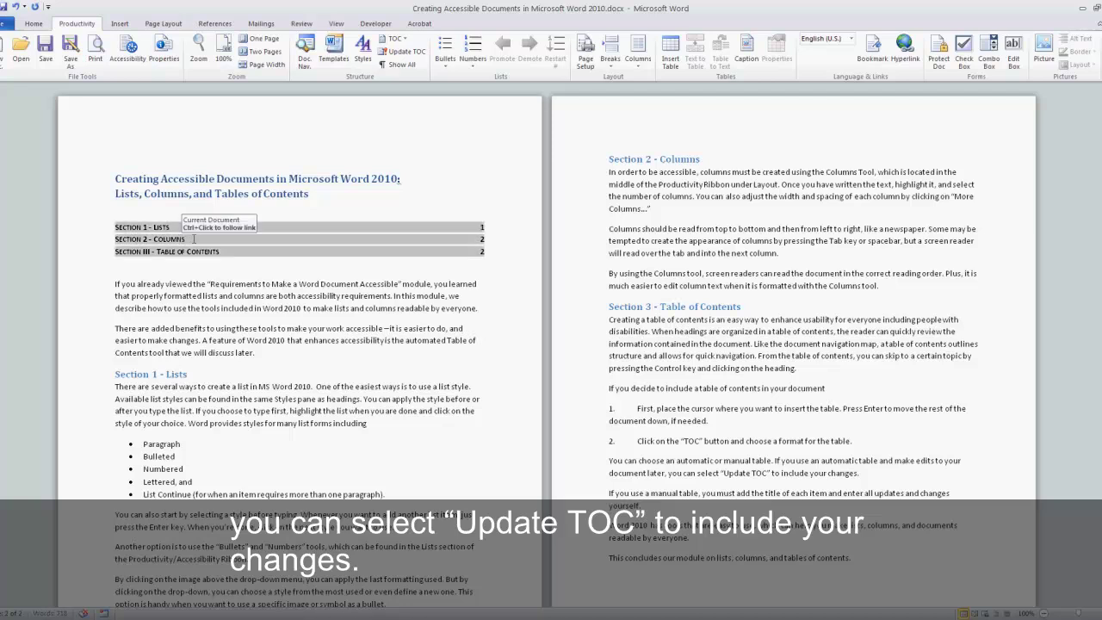
left_click(405, 52)
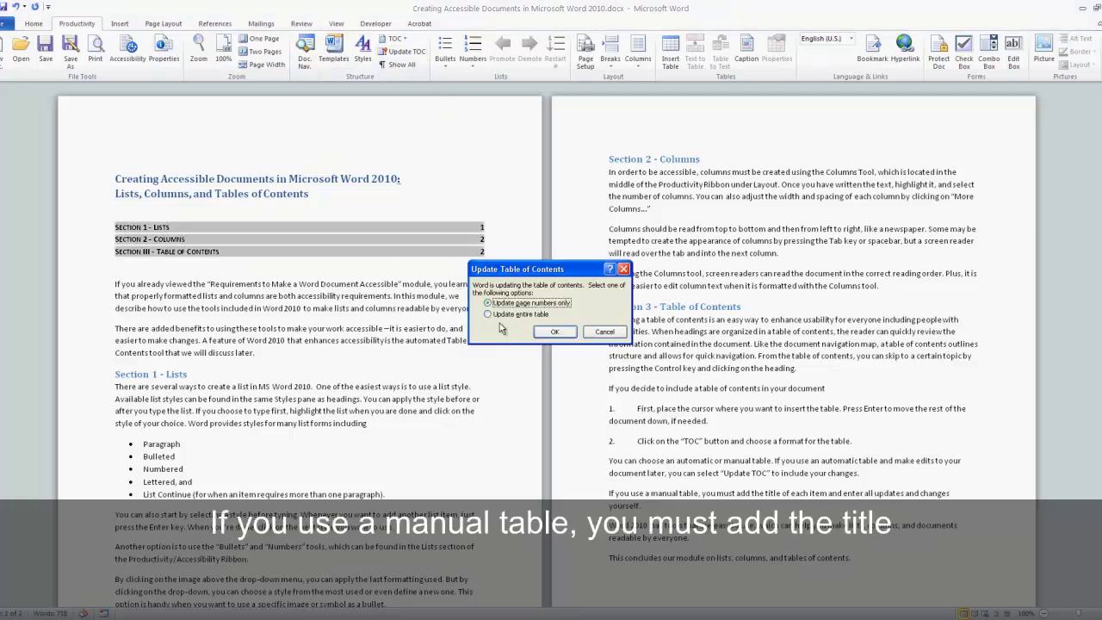
left_click(496, 315)
left_click(555, 333)
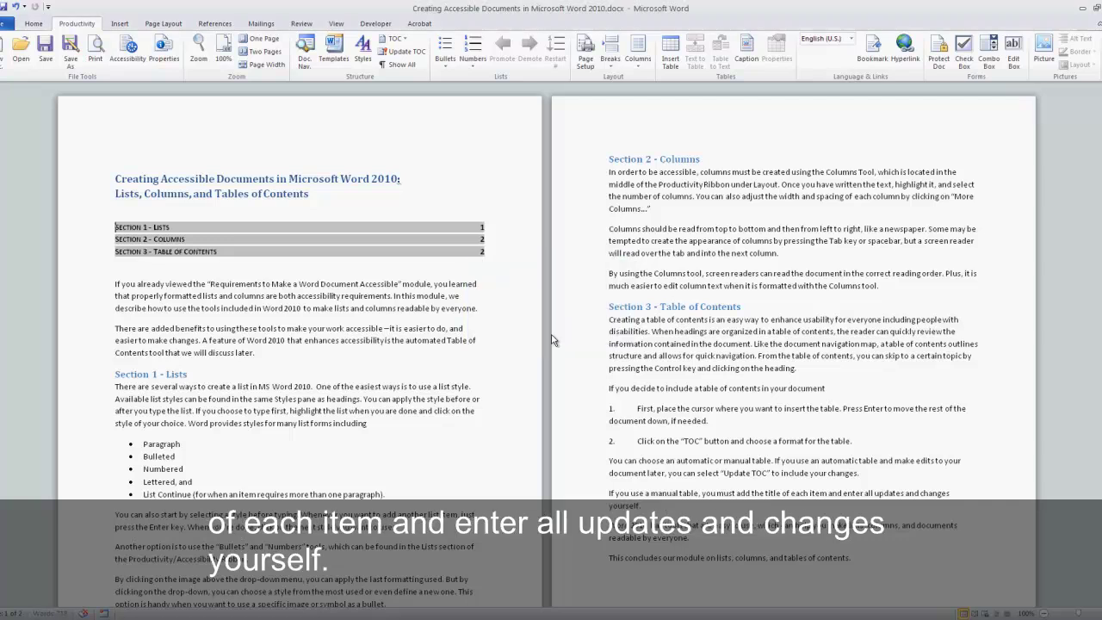
left_click(202, 309)
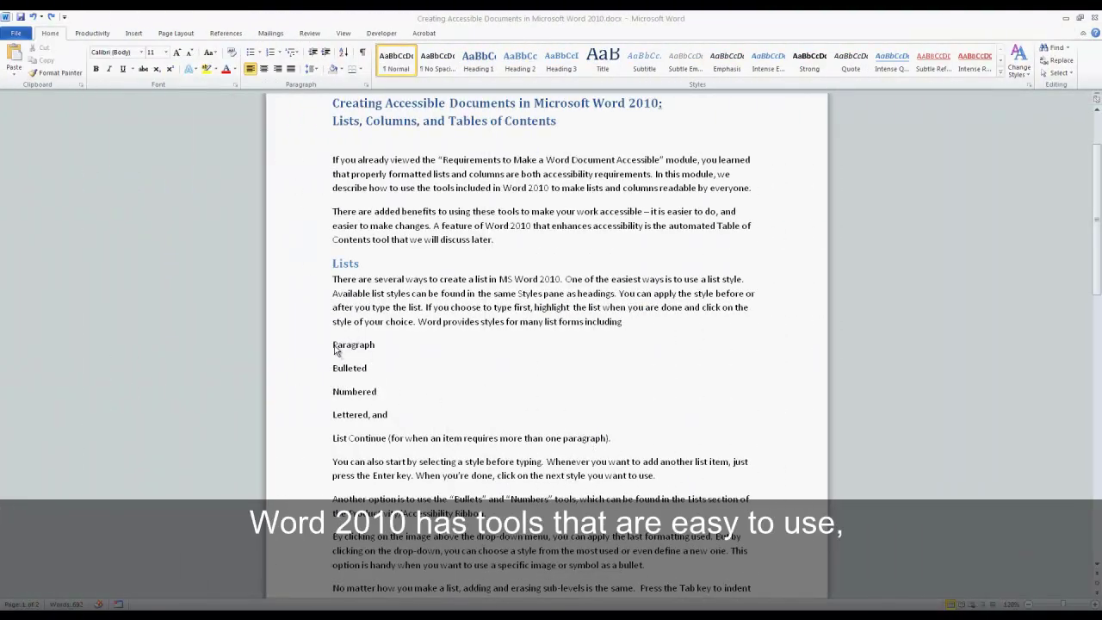
Format the five items from "Paragraph" to "List Continue" under the Lists heading as a bulleted list
left_click_drag(334, 348, 615, 444)
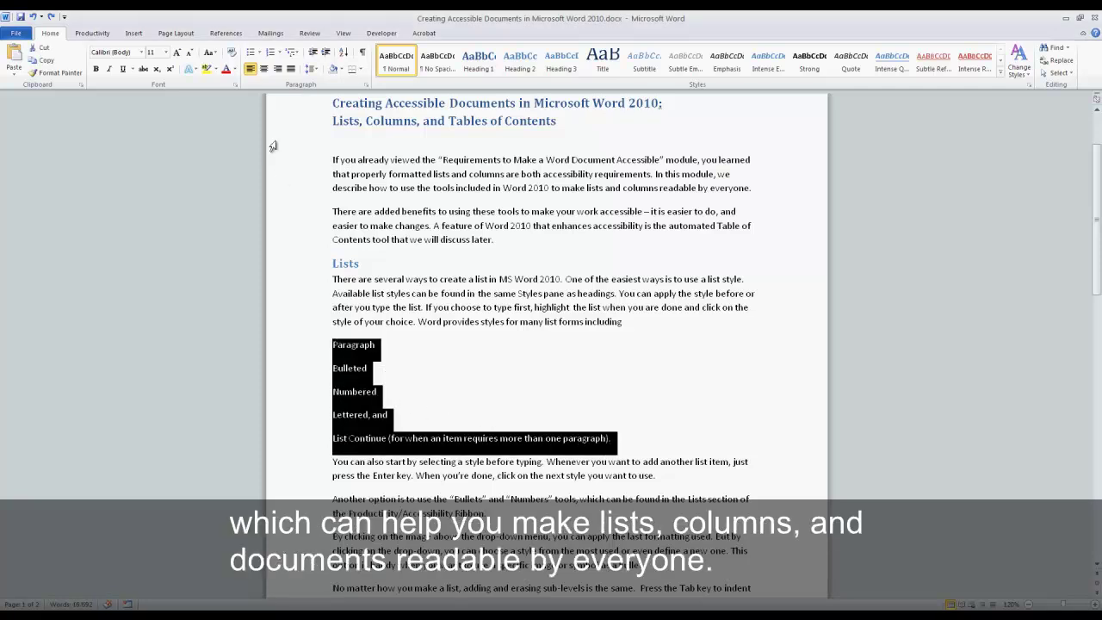
left_click(249, 53)
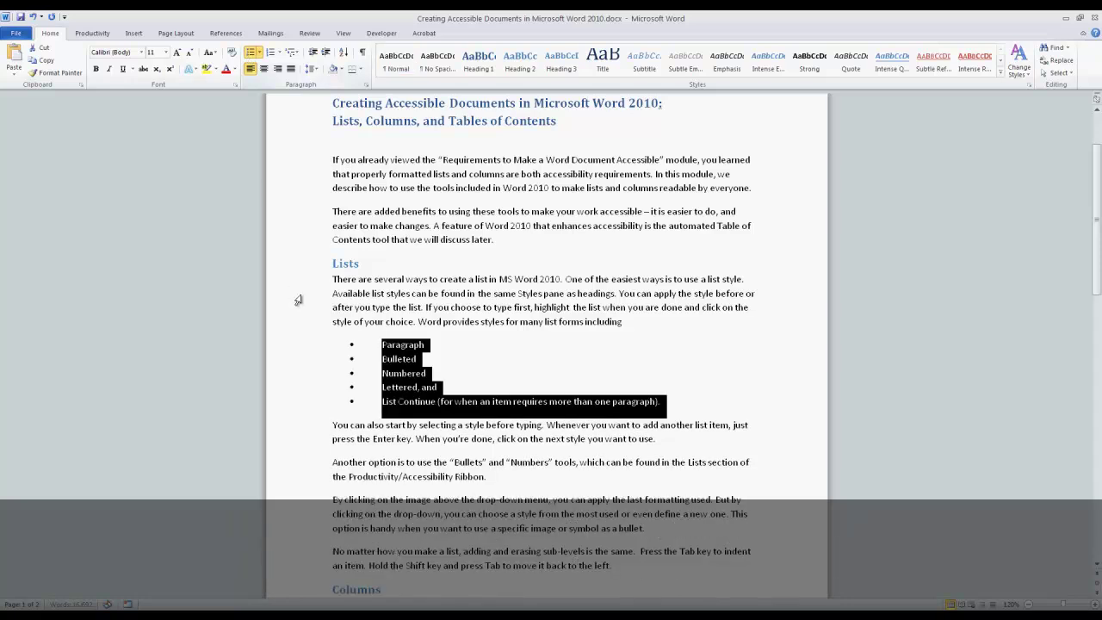
Select the three paragraphs directly below the bulleted list, ending with "symbol as a bullet."
left_click_drag(332, 425, 652, 529)
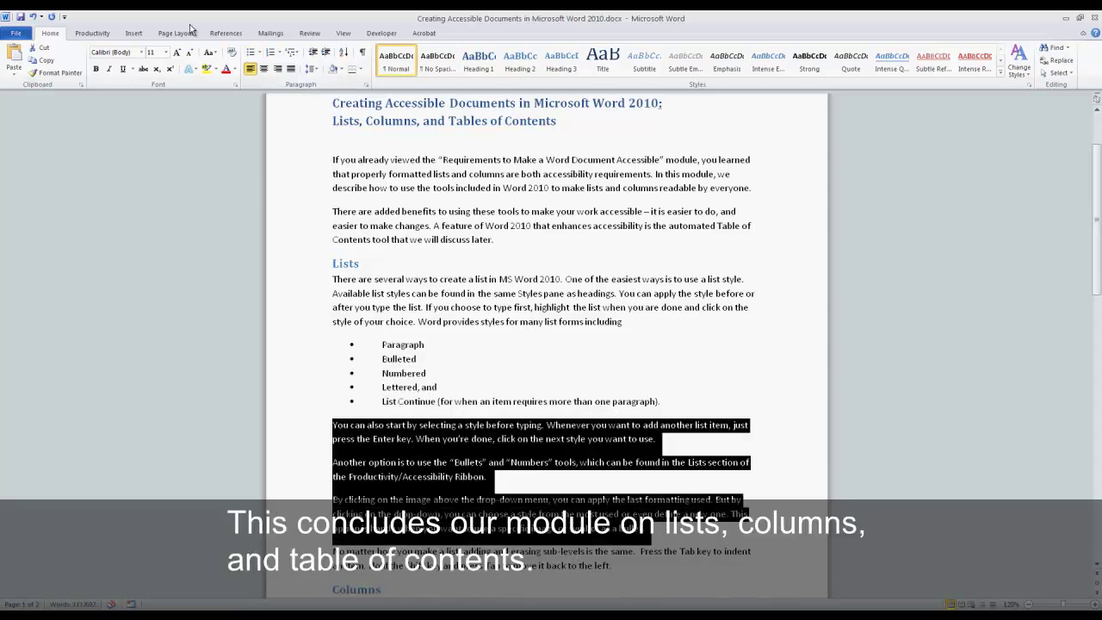